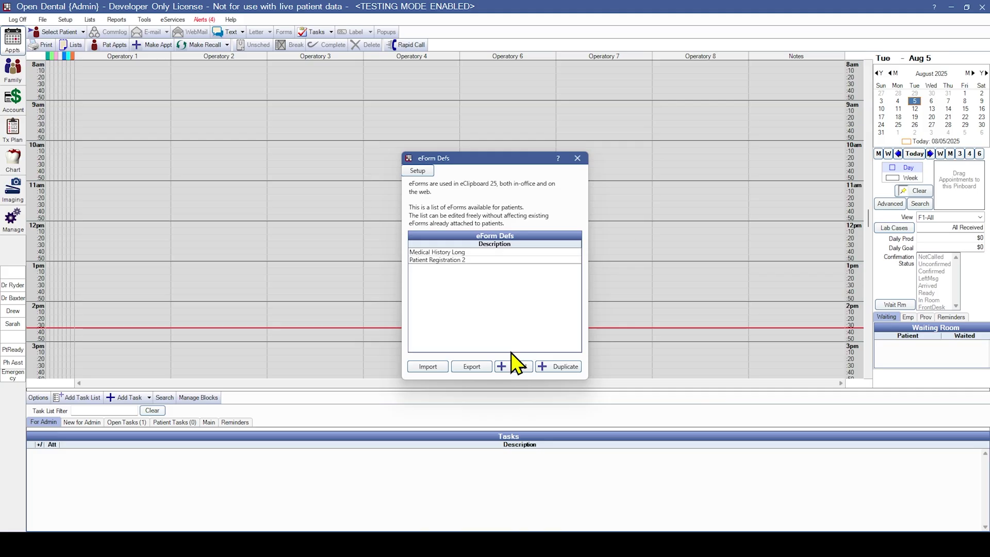
Step: Add a new blank eForm, which appears as 'Form' in the eForm Defs list
left_click(515, 366)
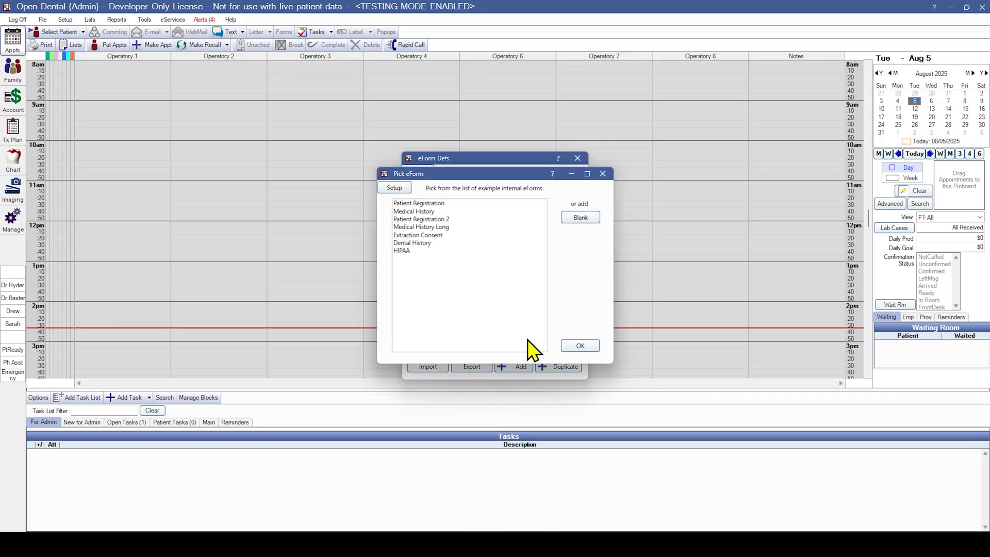
left_click(584, 218)
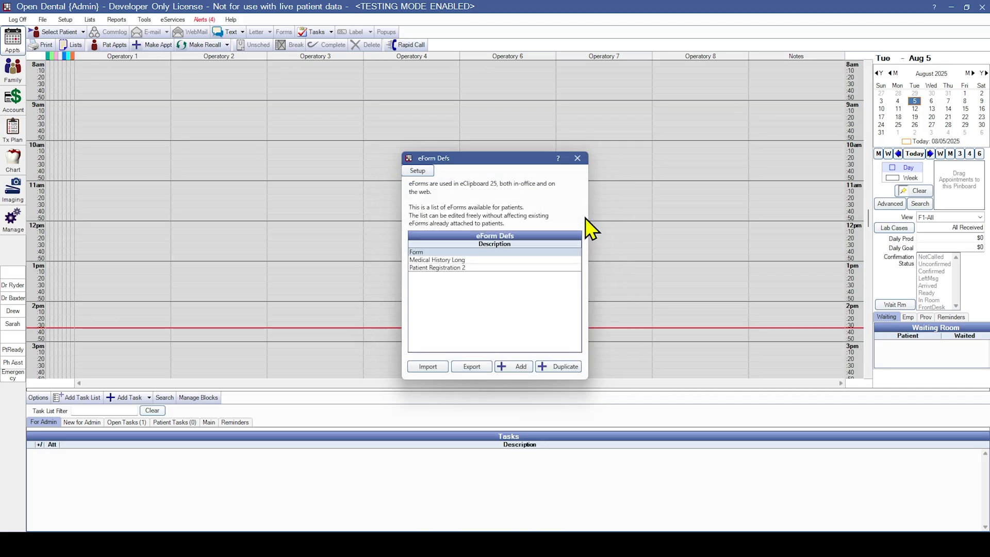
Step: Open the Form eForm, rename it to 'Test Form' and set its max width to 600
double_click(434, 252)
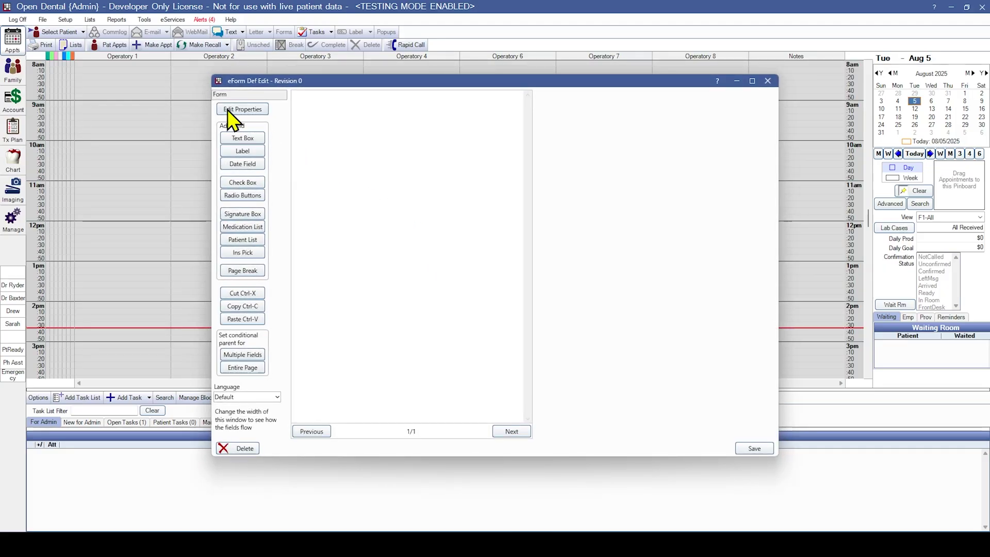
left_click(256, 110)
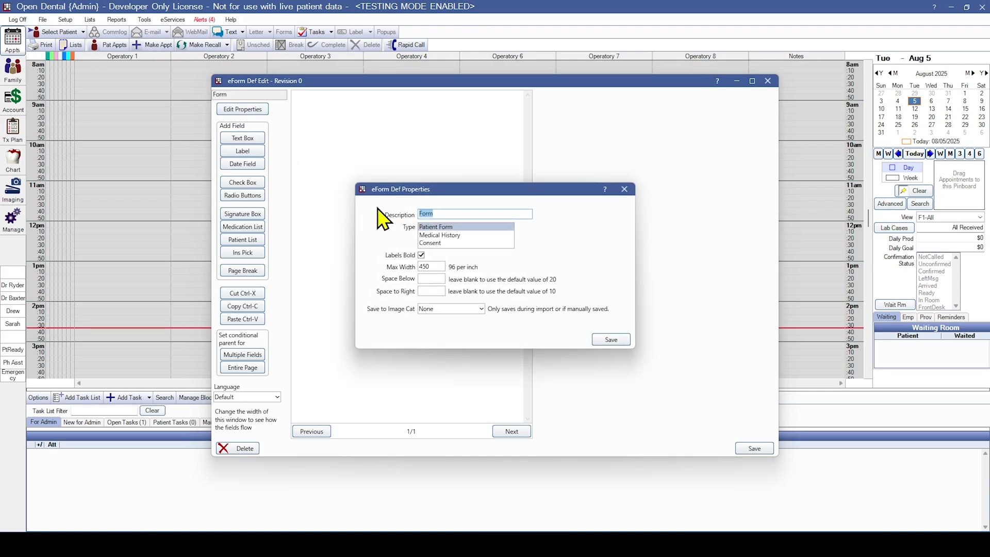
type("Test Form")
double_click(433, 266)
type("600")
left_click(612, 338)
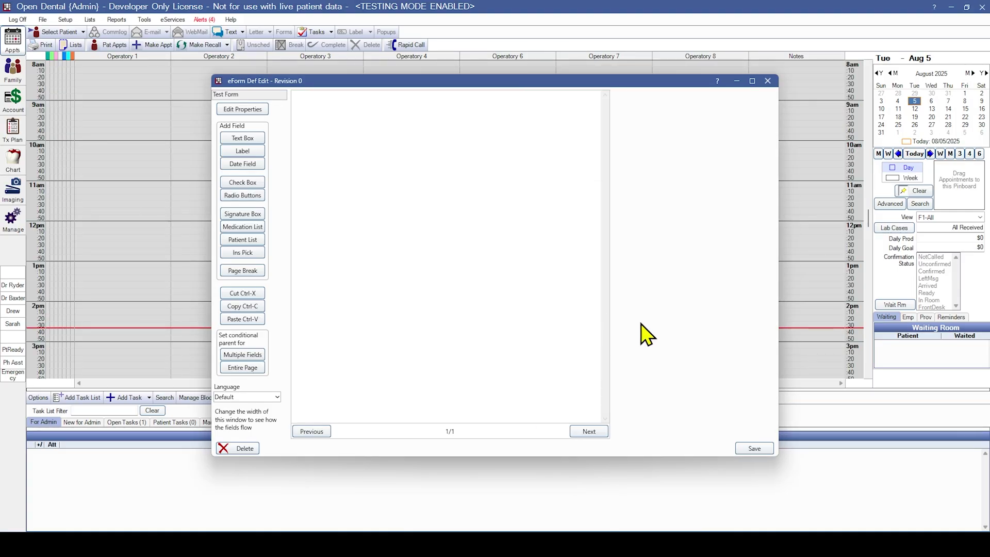
Step: Add a 'First Name' text box and link it to the FName database field
left_click(256, 138)
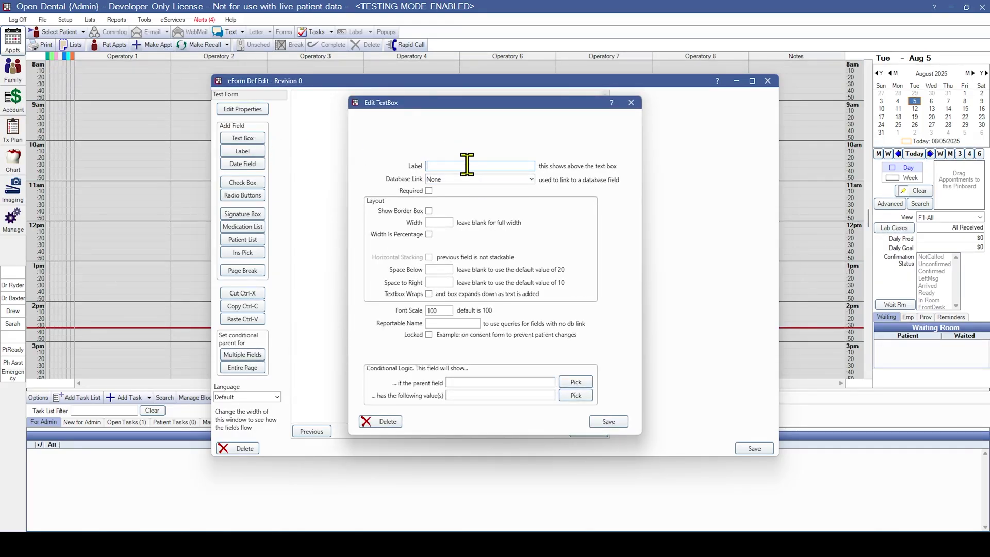
type("First Name")
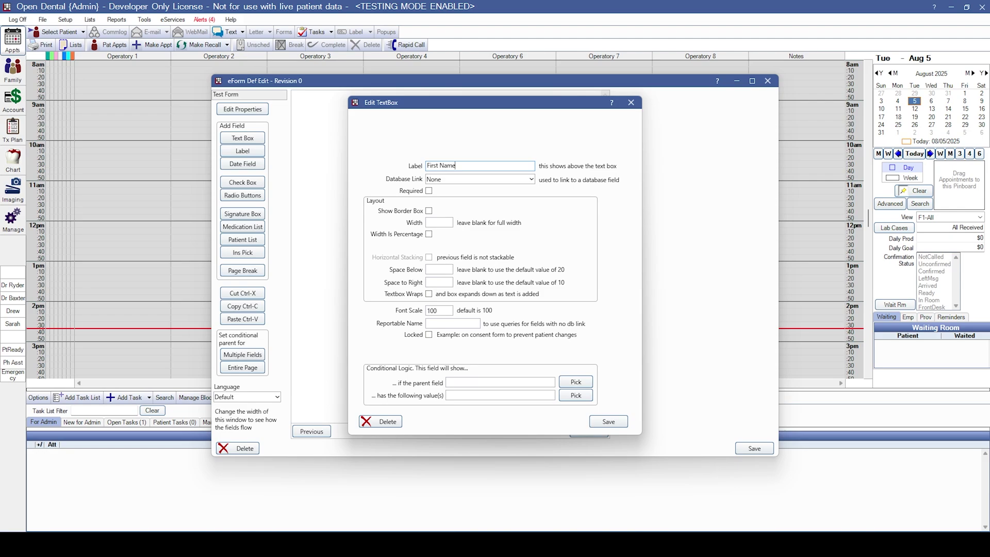
left_click(618, 422)
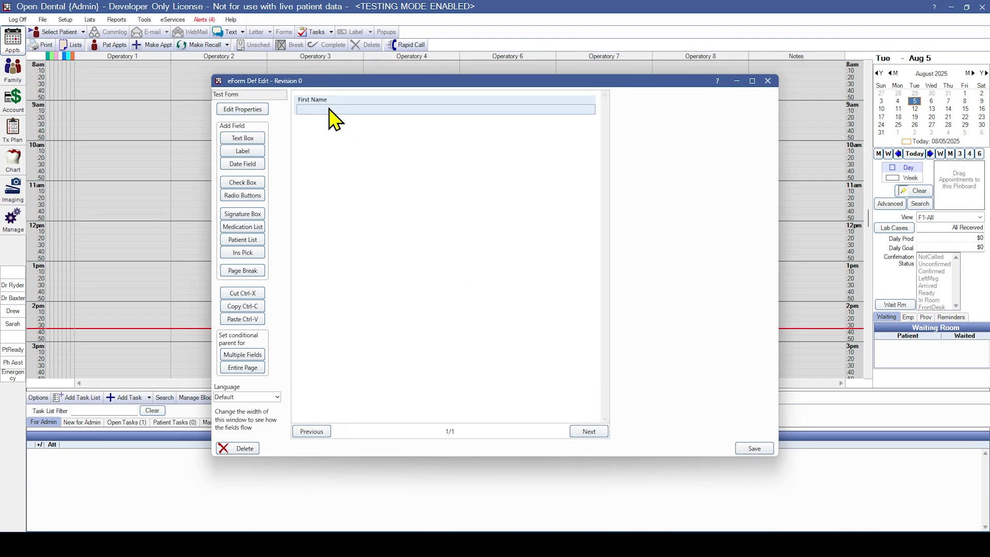
double_click(367, 109)
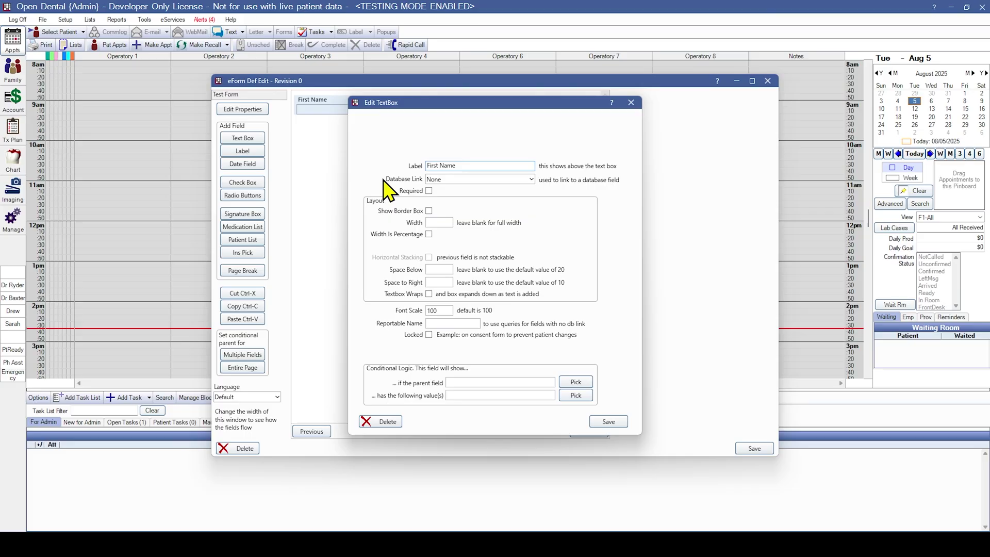
left_click(532, 180)
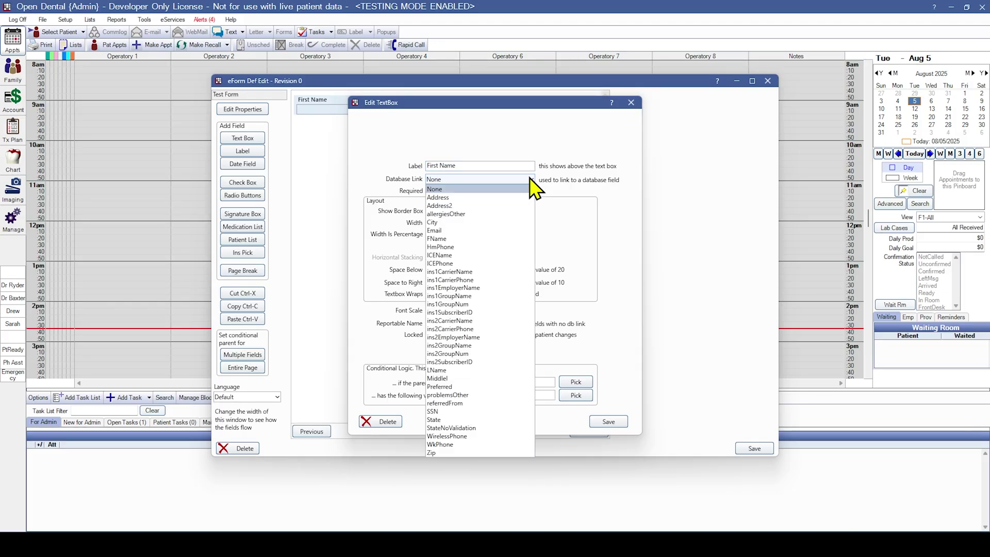
left_click(447, 243)
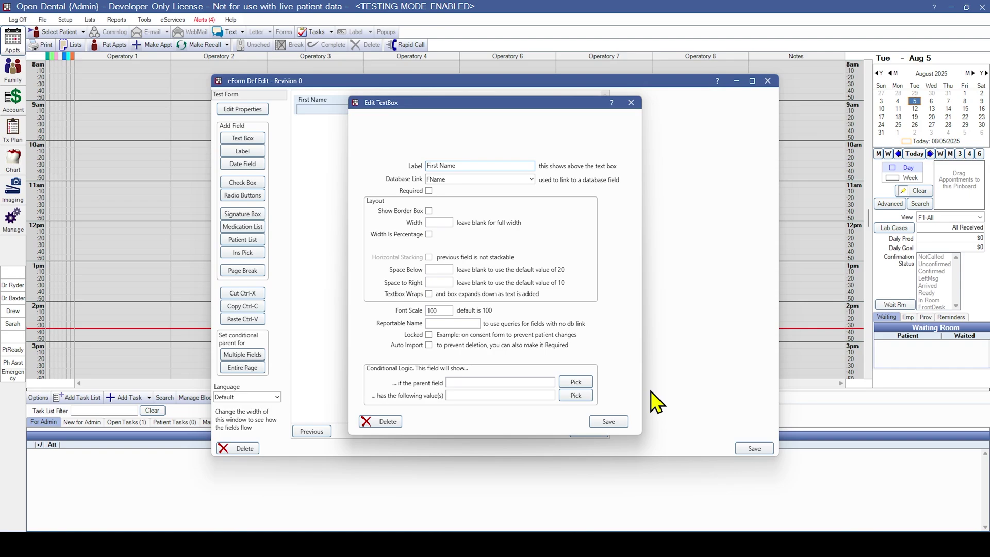
left_click(625, 420)
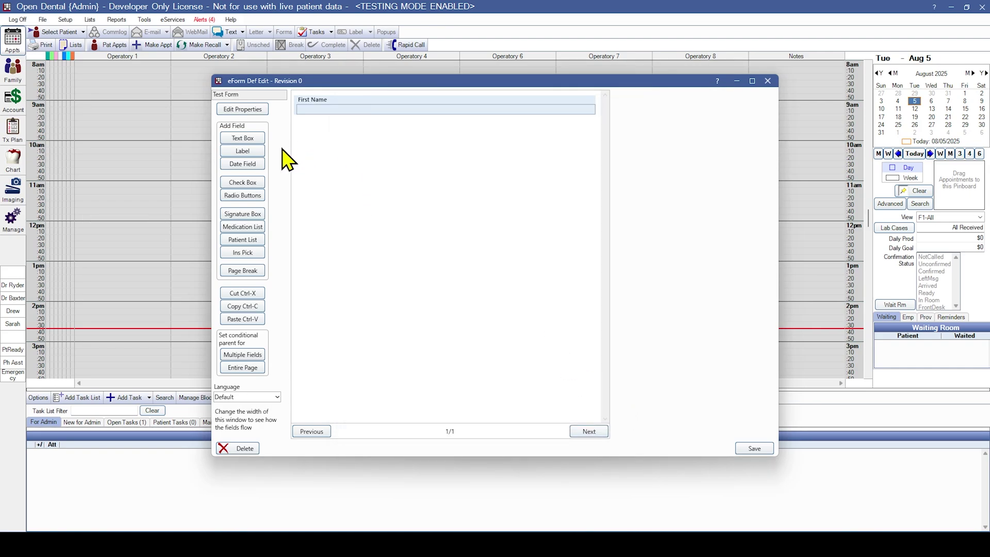
Step: Add a 'Thank you for visiting our office' label and move it below First Name
left_click(253, 153)
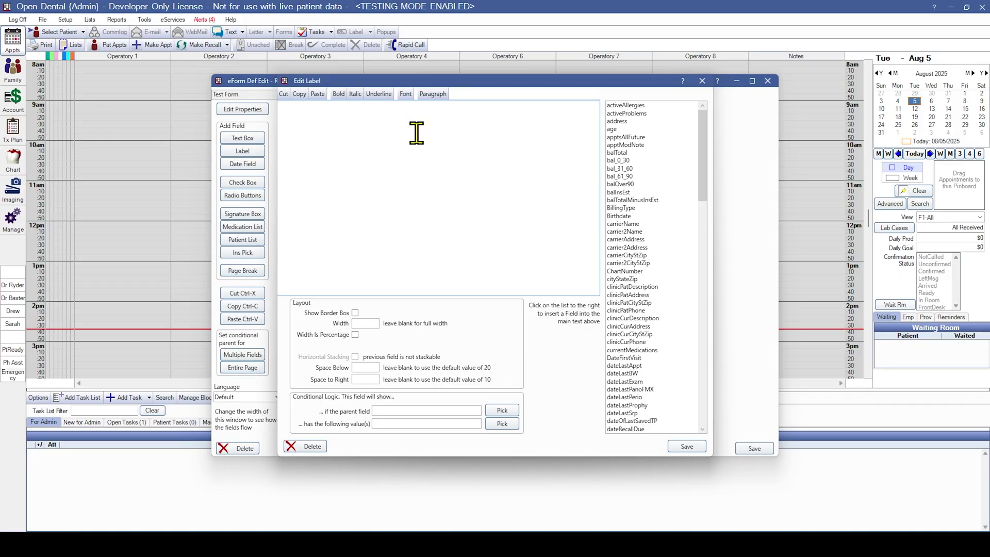
type("Thank you for visiting ou")
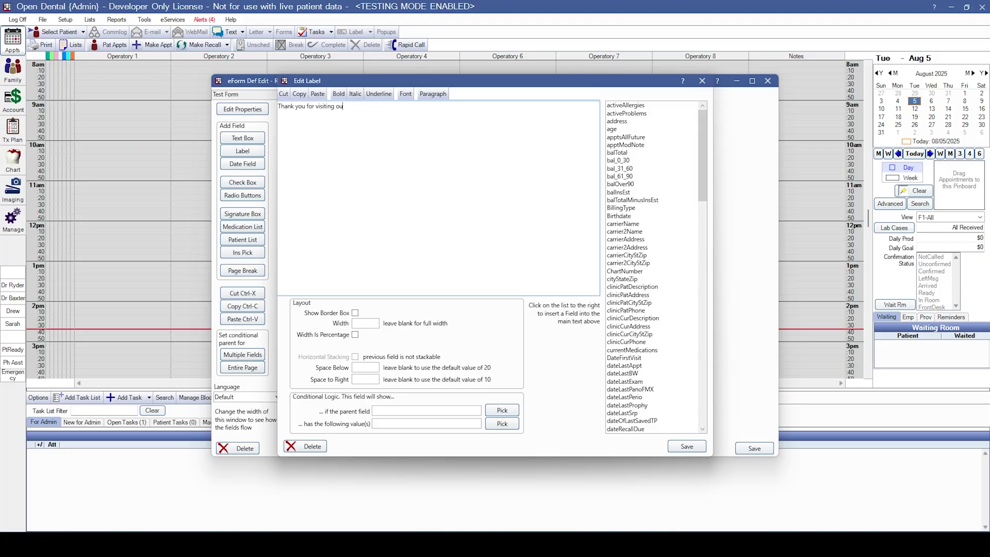
type("r office")
left_click(687, 446)
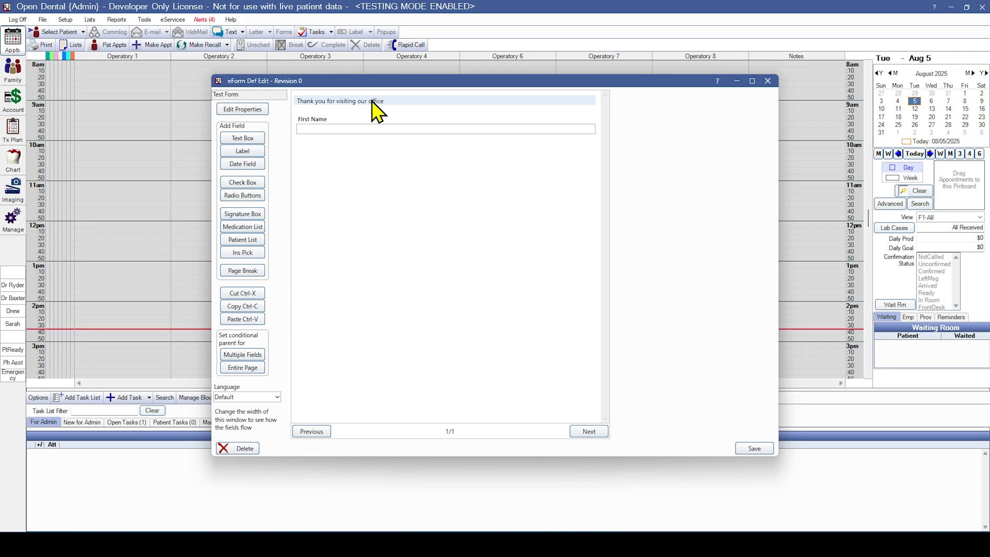
mouse_move(371, 101)
left_mouse_down()
mouse_move(370, 143)
mouse_move(393, 146)
mouse_move(358, 148)
left_mouse_up()
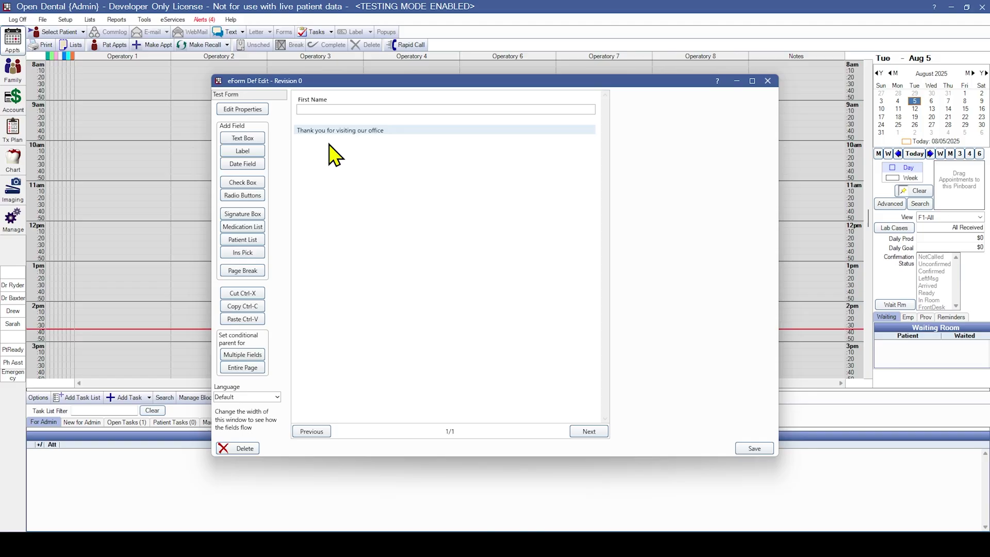
Step: Add a 'Date of Birth' date field linked to the Birthdate database field
left_click(258, 165)
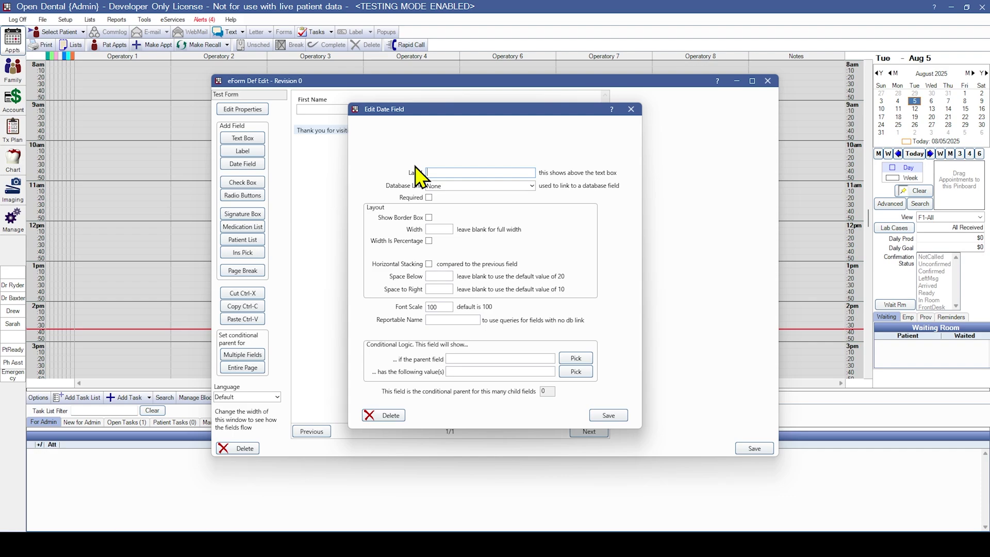
left_click(439, 172)
type("Dat")
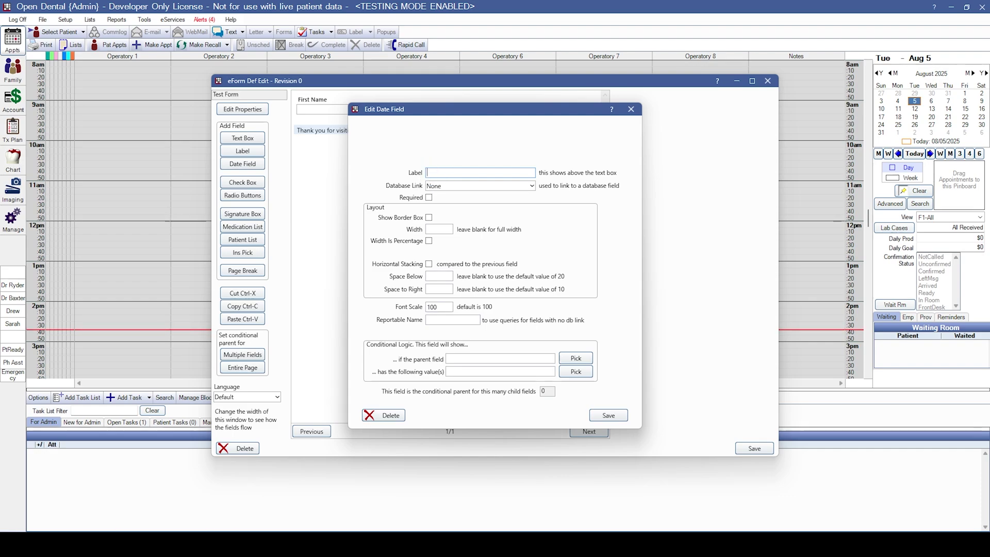
type("e of Birth")
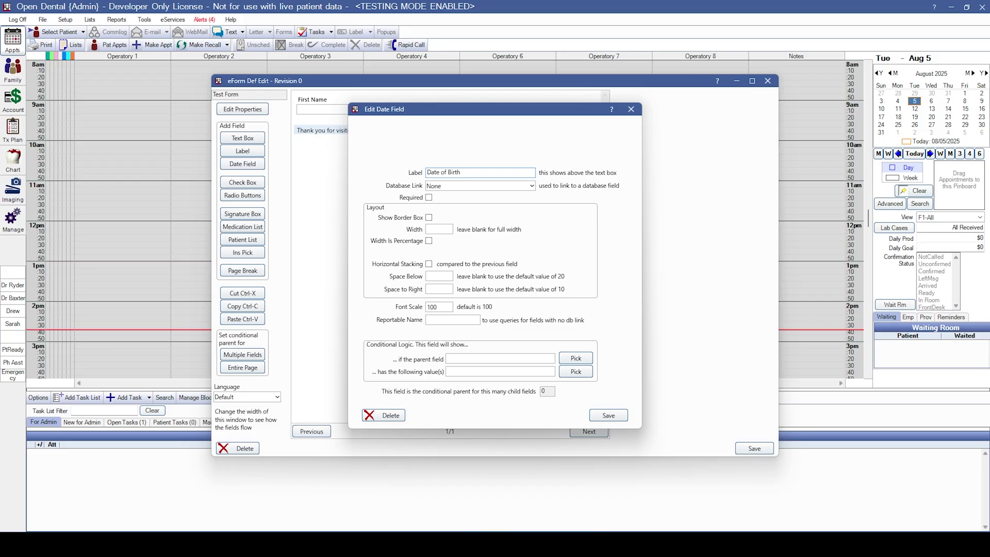
left_click(531, 187)
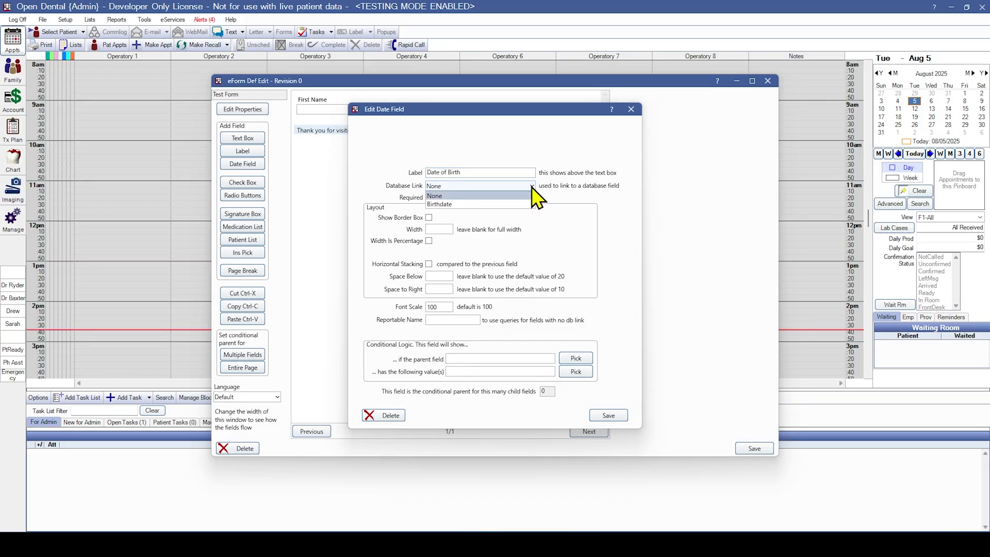
left_click(442, 204)
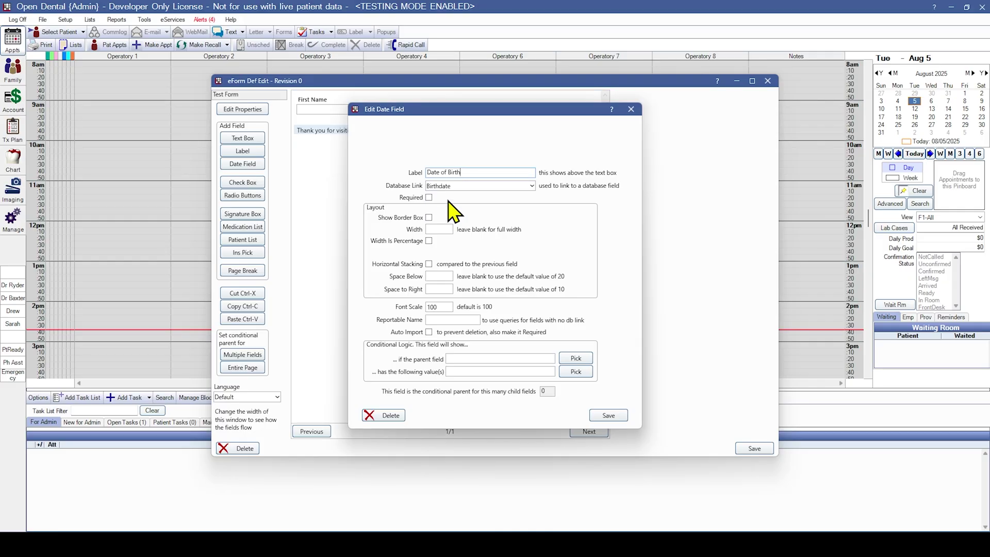
left_click(609, 415)
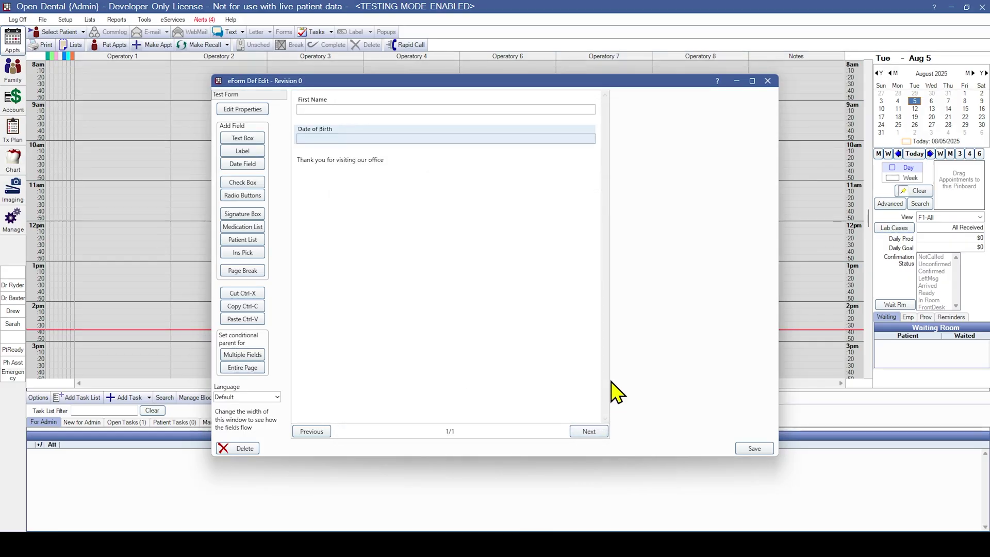
Step: Add an 'I agree' checkbox and place it just under Date of Birth
left_click(239, 183)
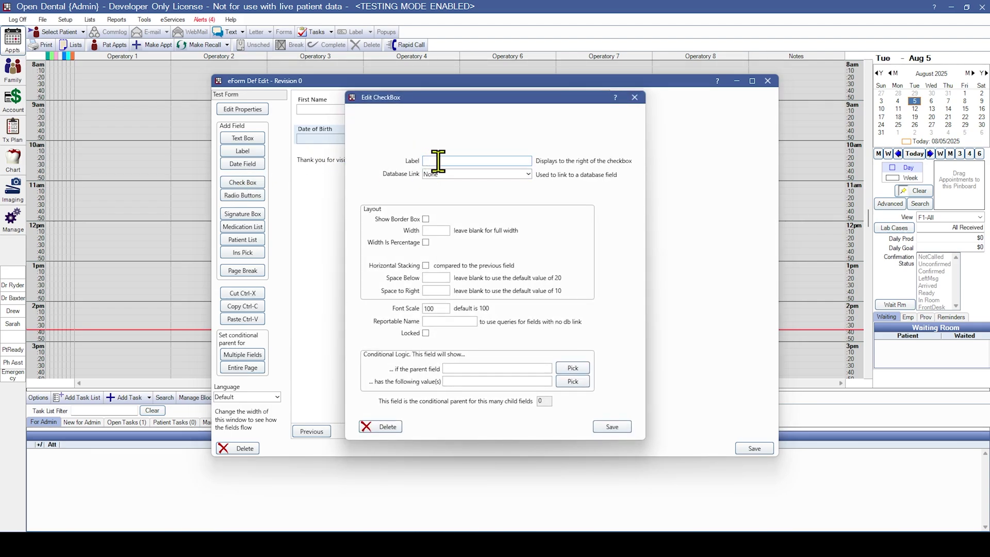
type("I agree")
left_click(616, 428)
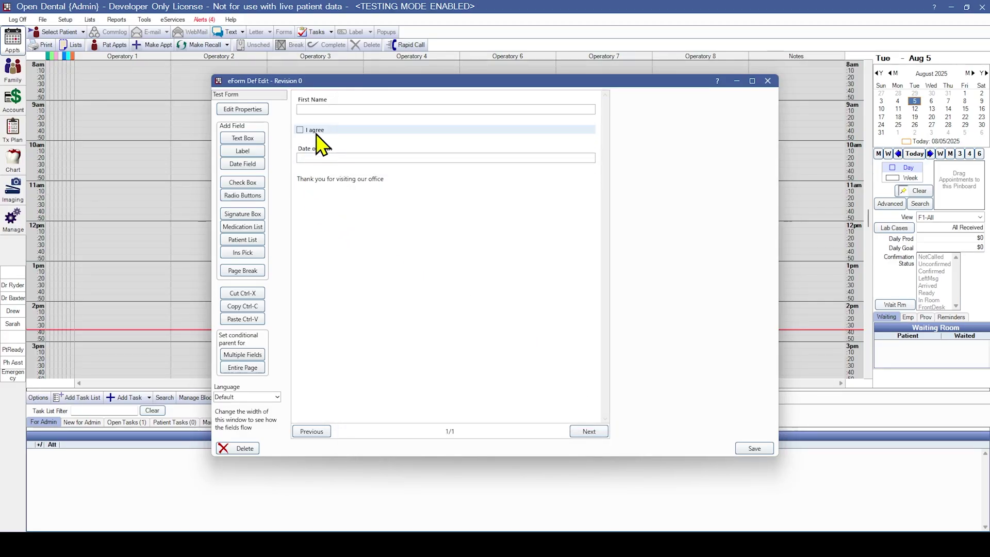
left_click_drag(317, 130, 321, 173)
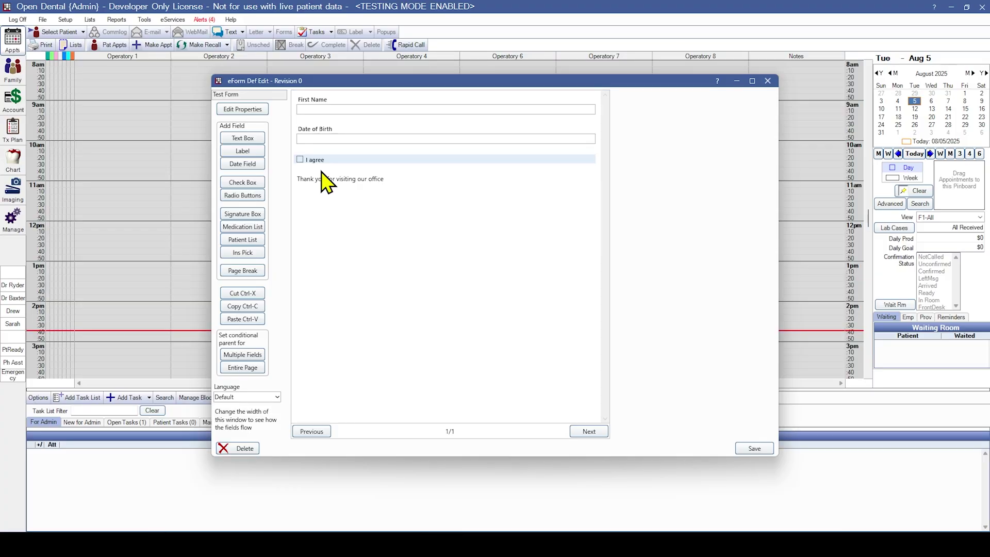
Step: Add a label holding the pasted surgery informed-consent paragraph
left_click(261, 153)
left_click(340, 125)
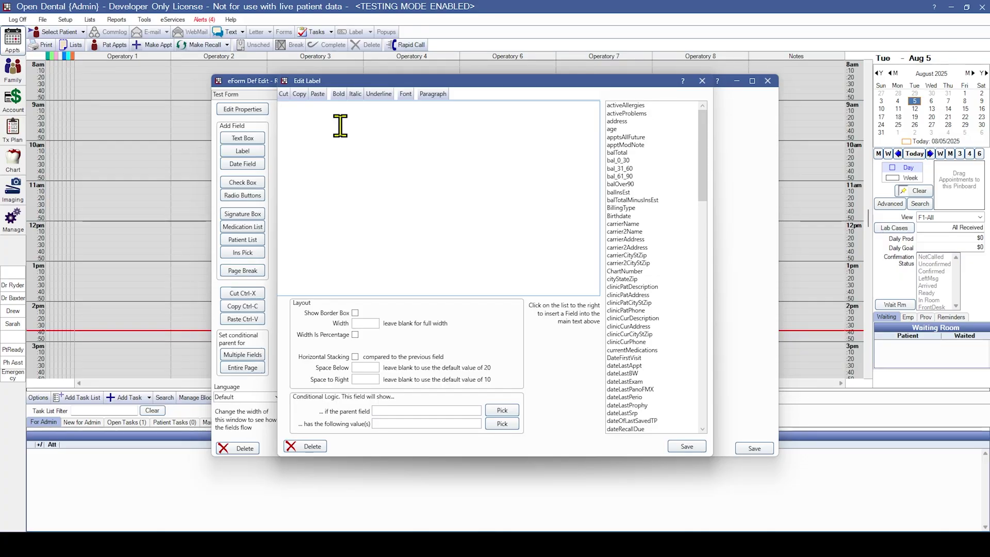
type("This form is designed to help you make informed decisions about your surgery. As part of the treatment you have been informed about your diagnosis, the planned procedure, it's risks, benefits, alternatives, and associated costs. Before deciding to proceed, you should consider all these factors, including the option of not receiving treatment.")
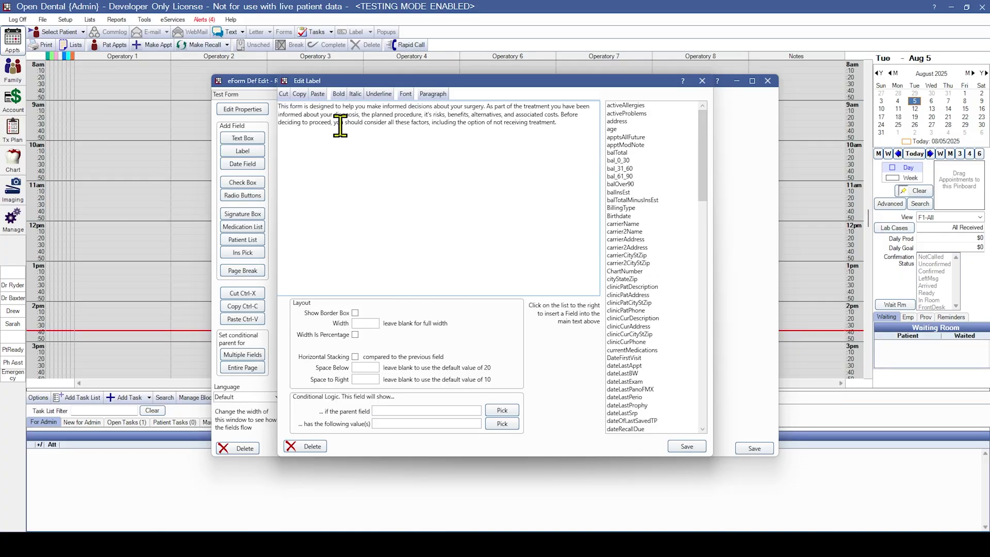
left_click(689, 446)
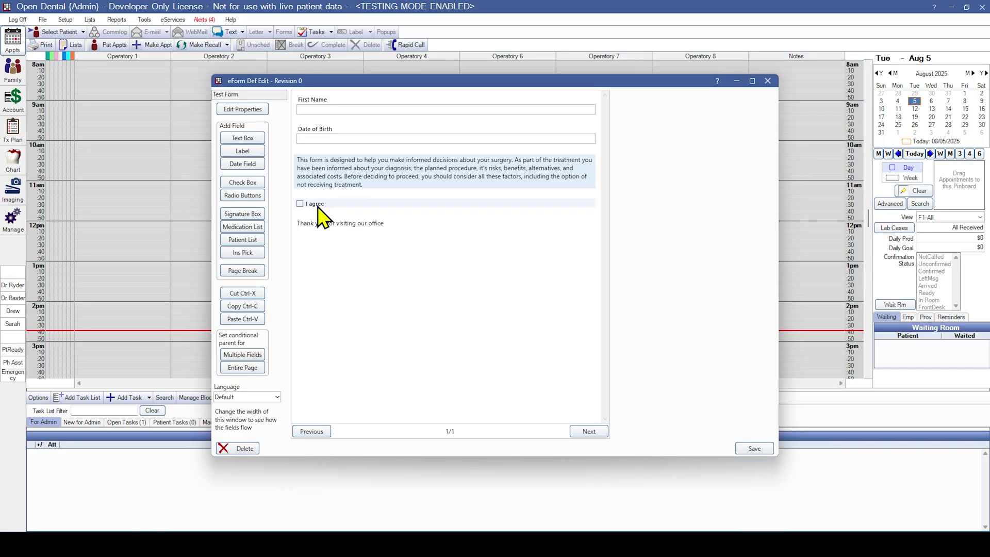
Step: Add a 'Consent' radio group ('I consent to the treatment above' / 'I refuse the treatment above') below I agree
left_click(242, 196)
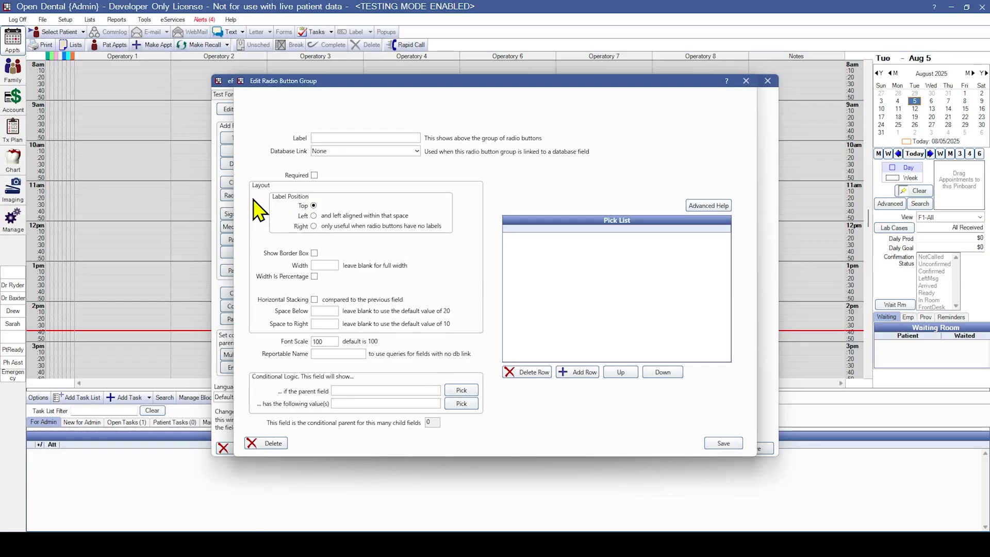
type("Consent")
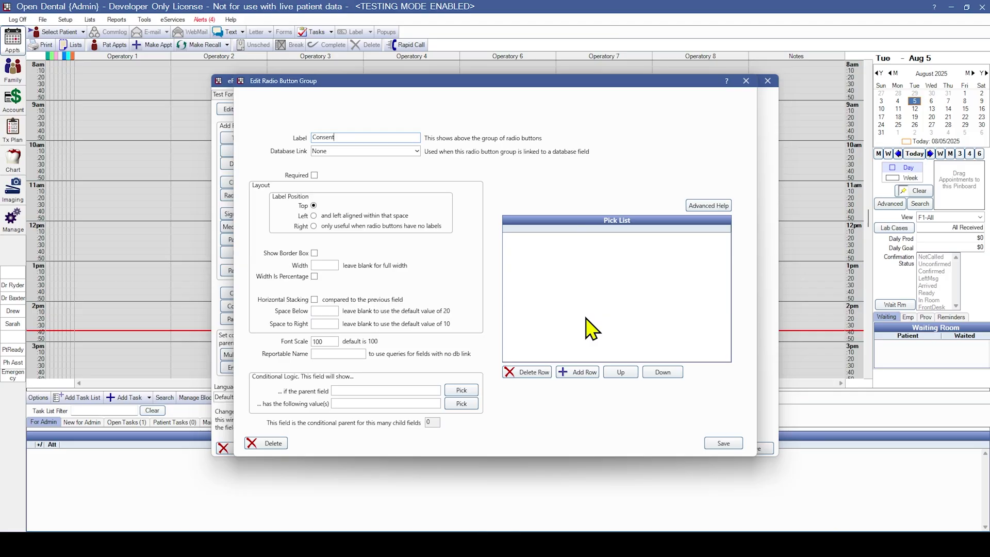
left_click(575, 373)
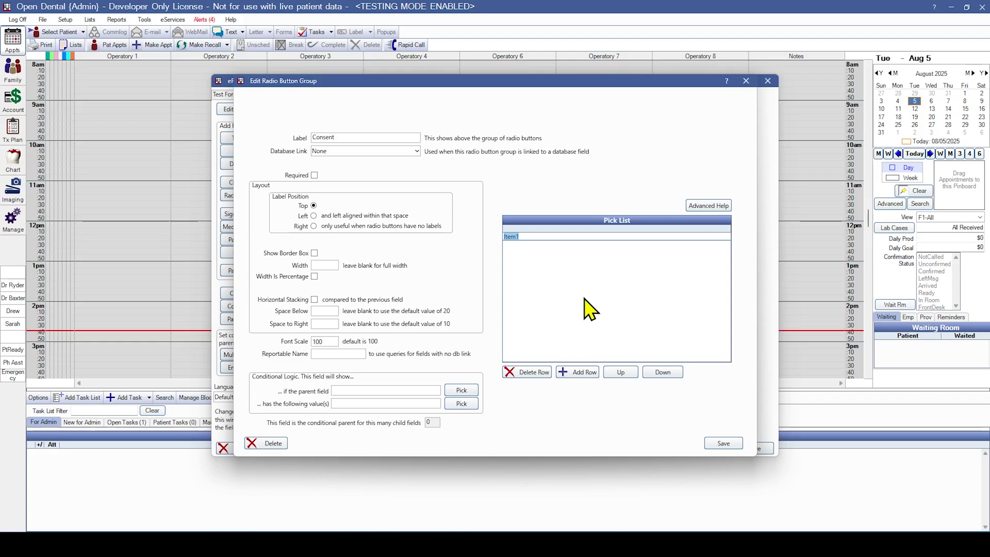
type("I consent to th")
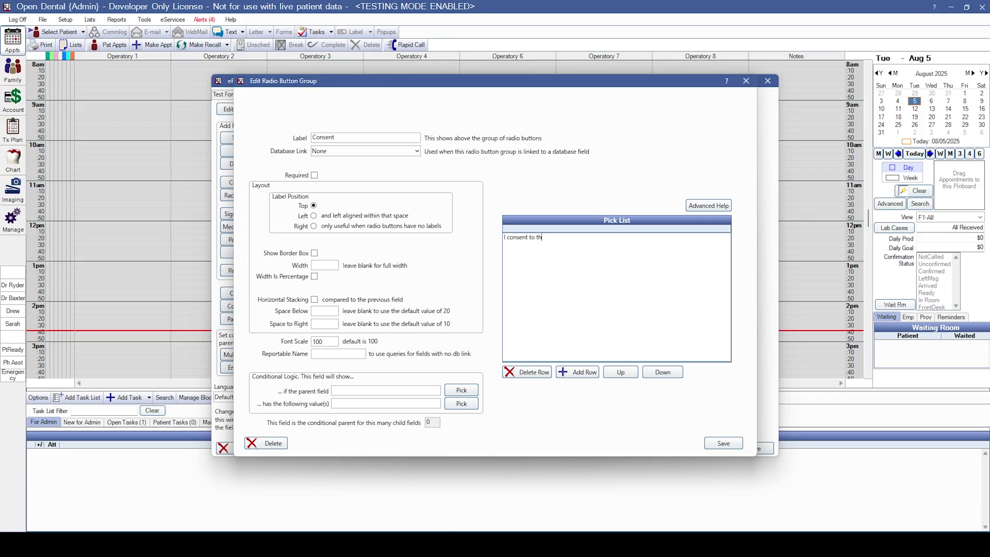
type("e treatment above")
left_click(584, 372)
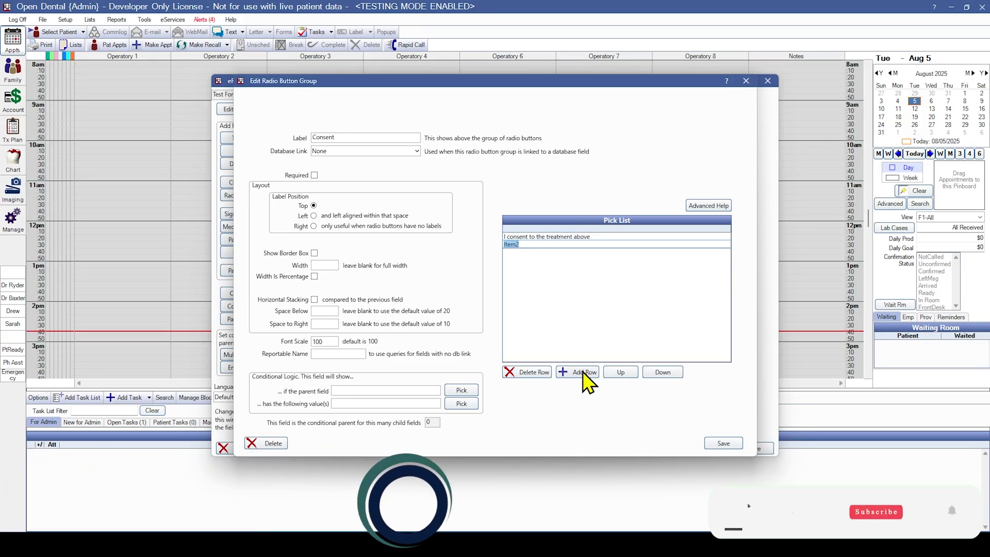
type("I refuse")
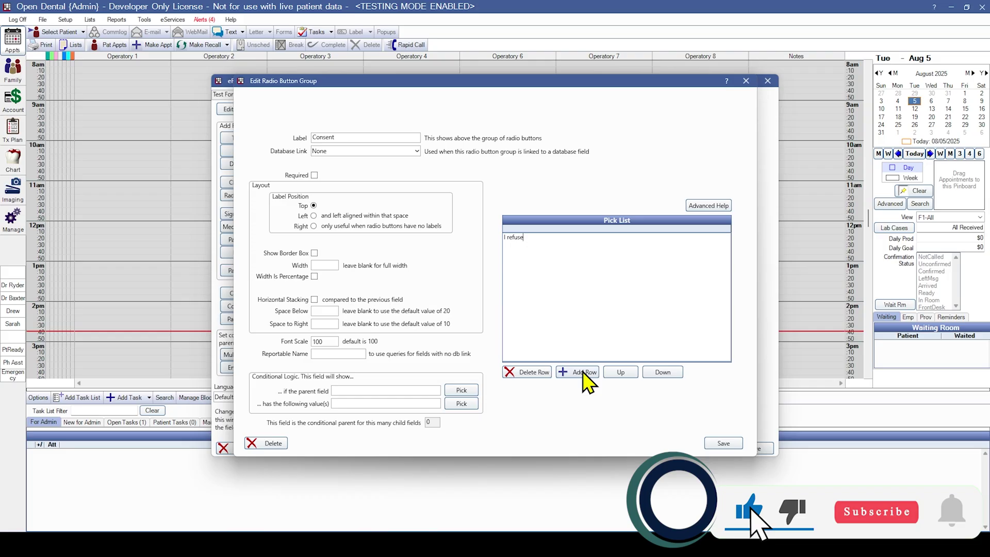
type(" the treat")
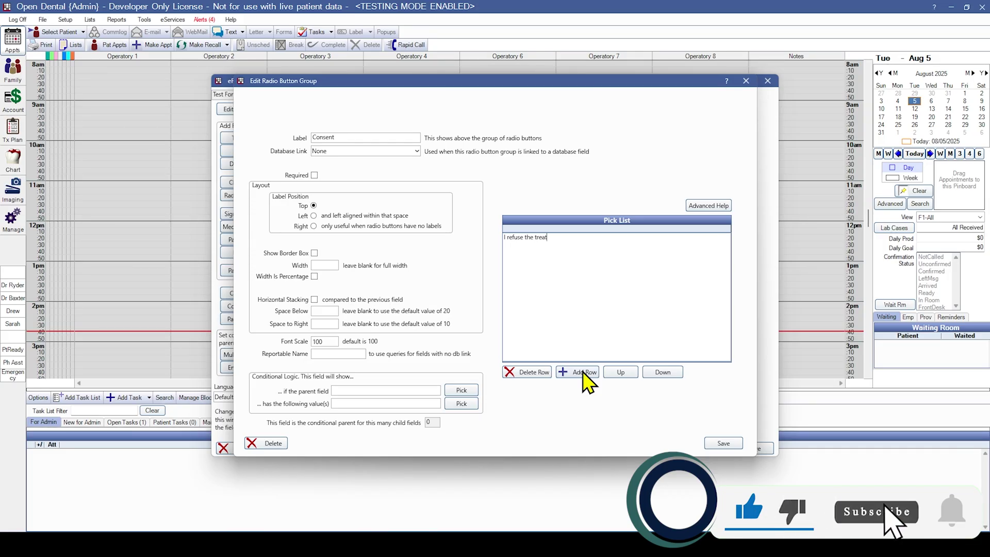
type("ment")
key("BackSpace")
key("BackSpace")
key("BackSpace")
key("BackSpace")
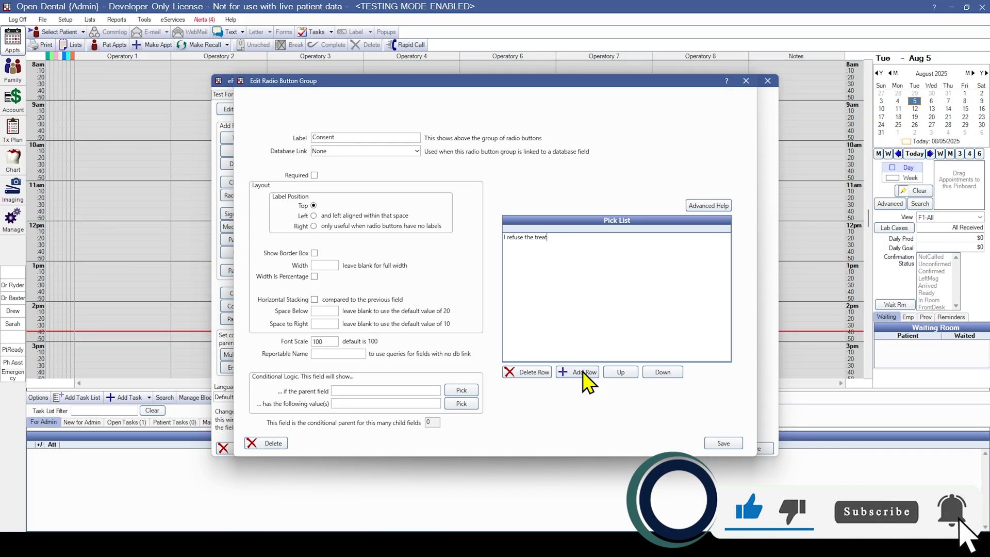
type("ment above")
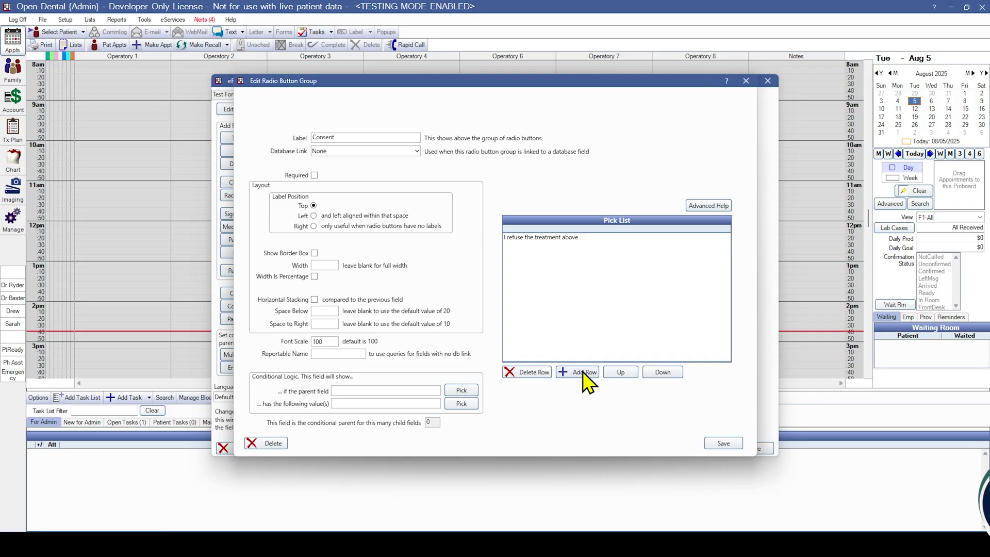
left_click(724, 444)
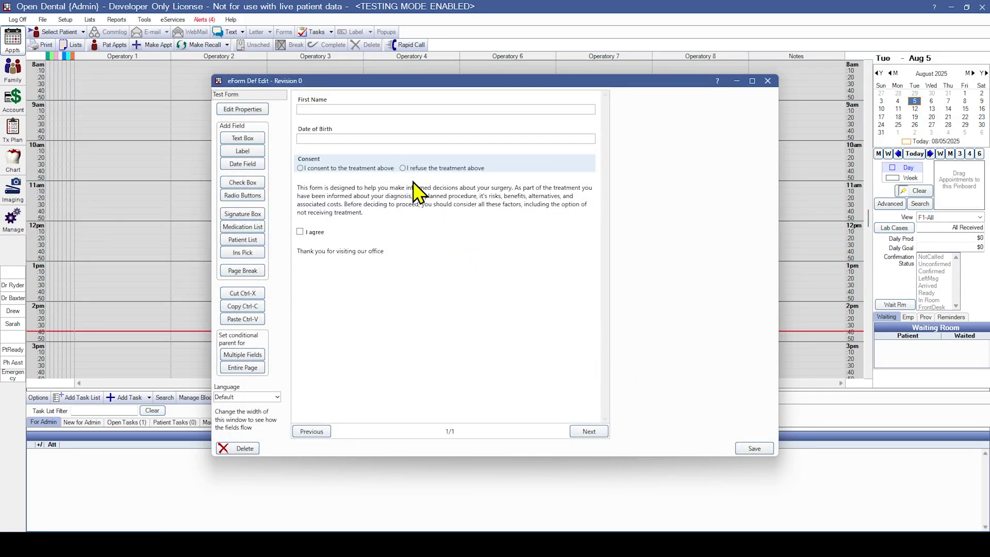
left_click_drag(321, 163, 318, 249)
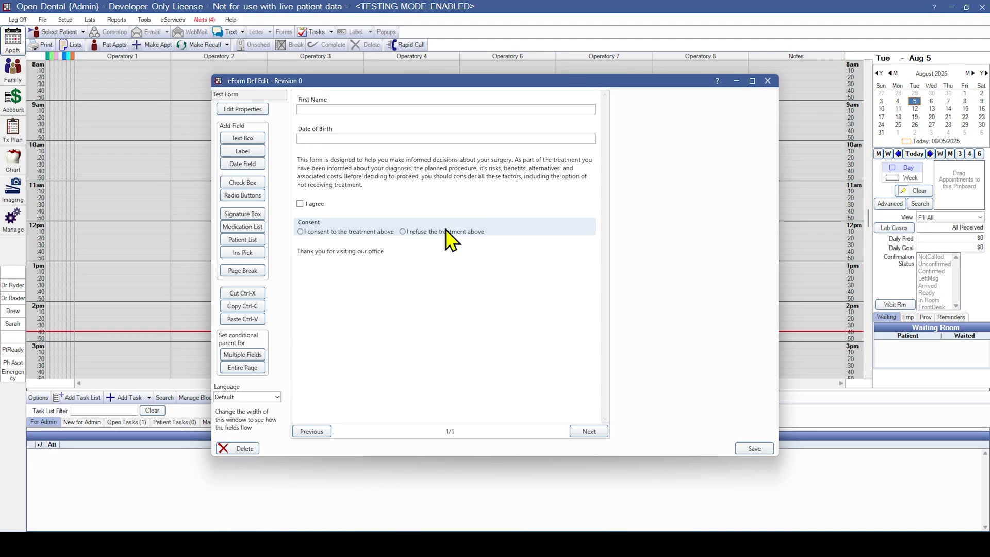
Step: Add a Signature box between the Consent choices and the thank-you label
left_click(238, 215)
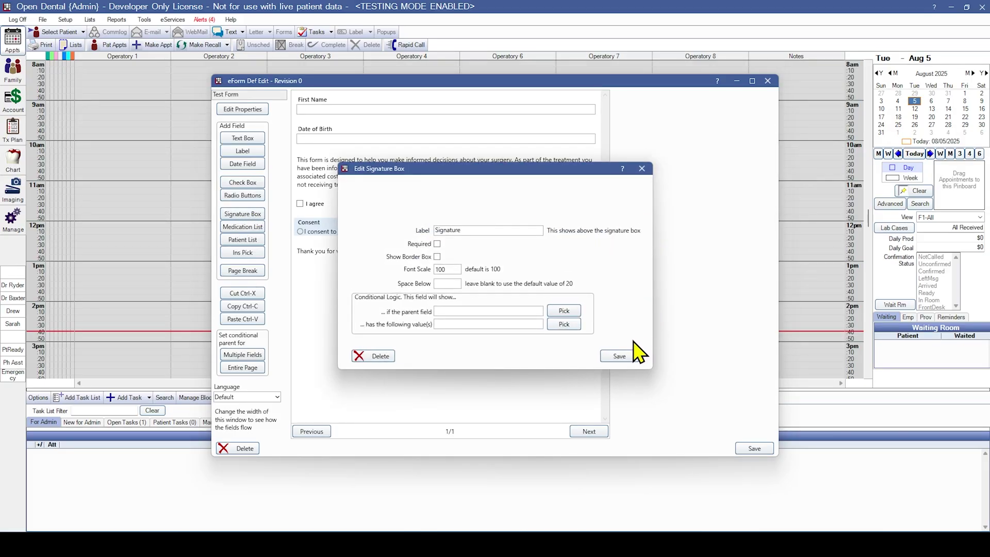
left_click(618, 356)
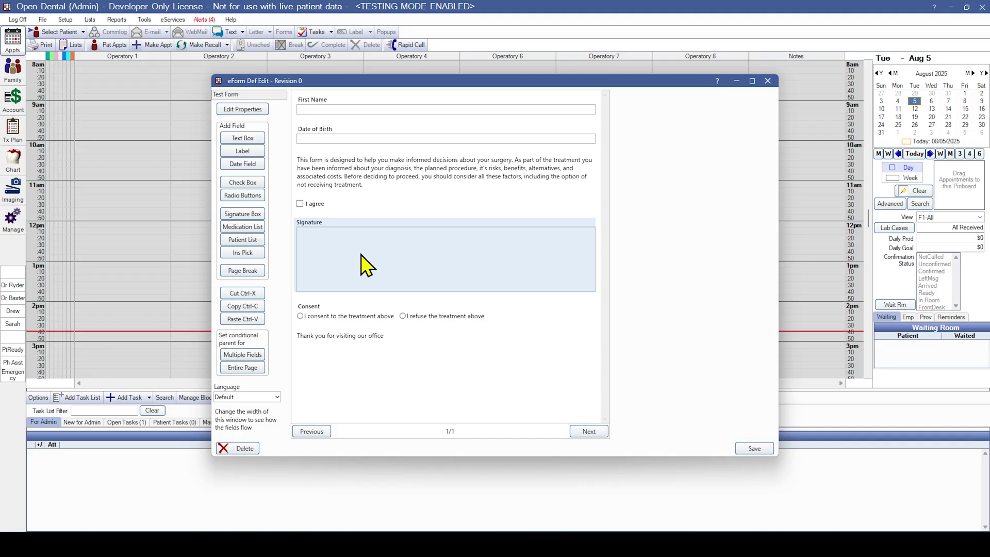
left_click_drag(355, 273, 334, 331)
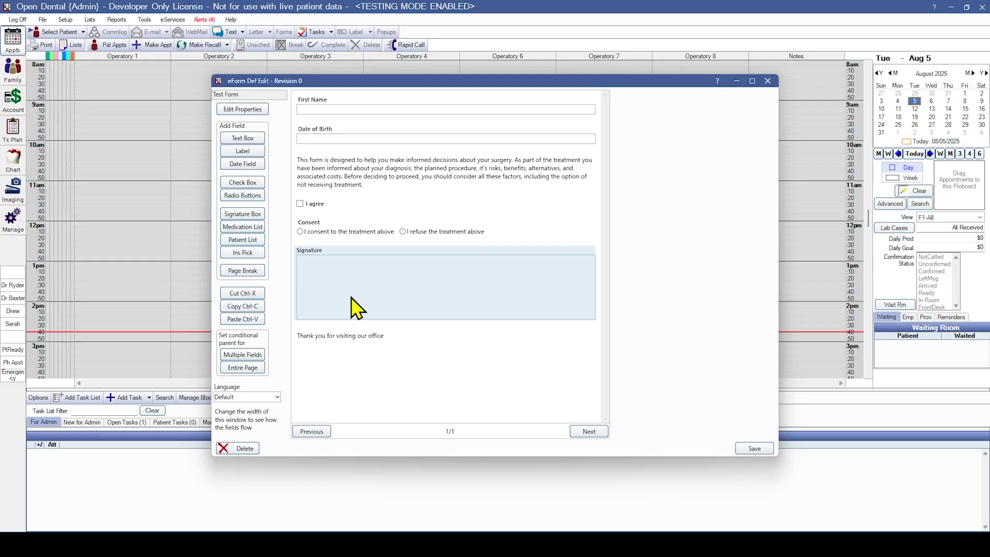
Step: Add a 'Last Name' text box linked to LName and move it directly under First Name
left_click(252, 138)
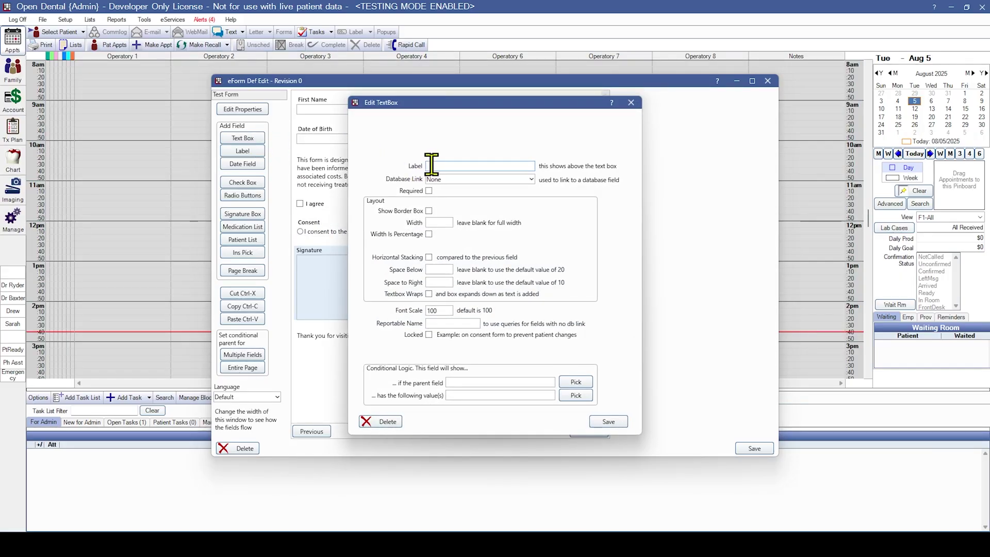
type("Last Name")
left_click(529, 180)
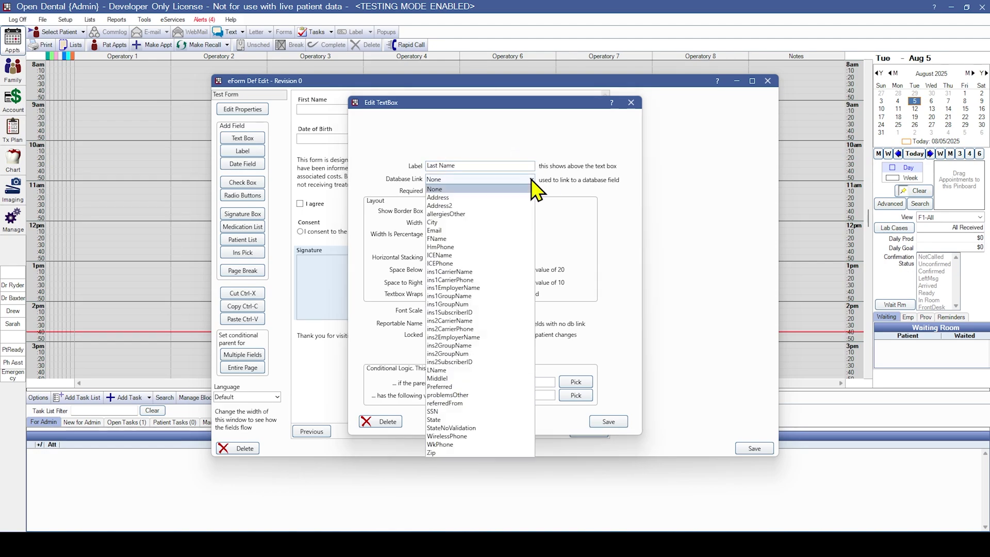
left_click(436, 370)
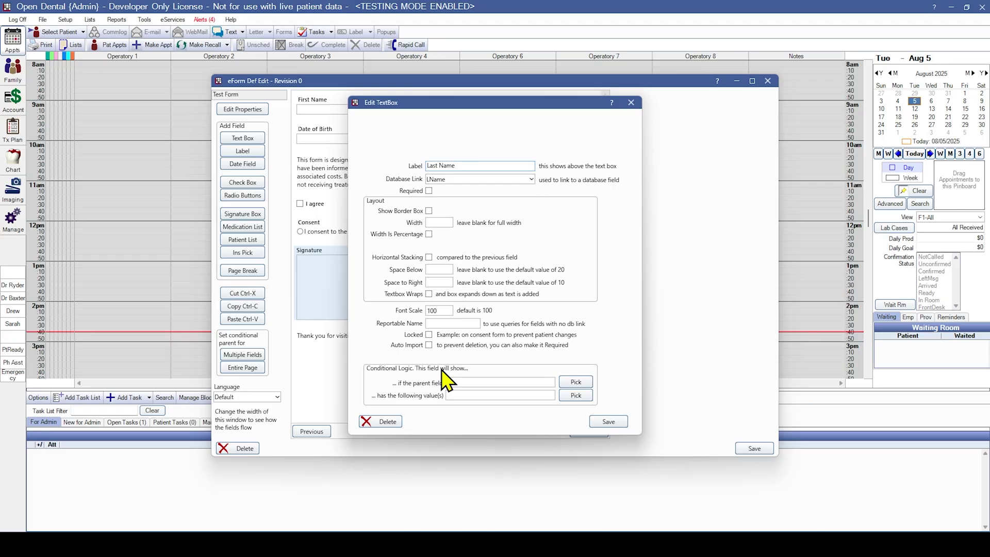
left_click(615, 420)
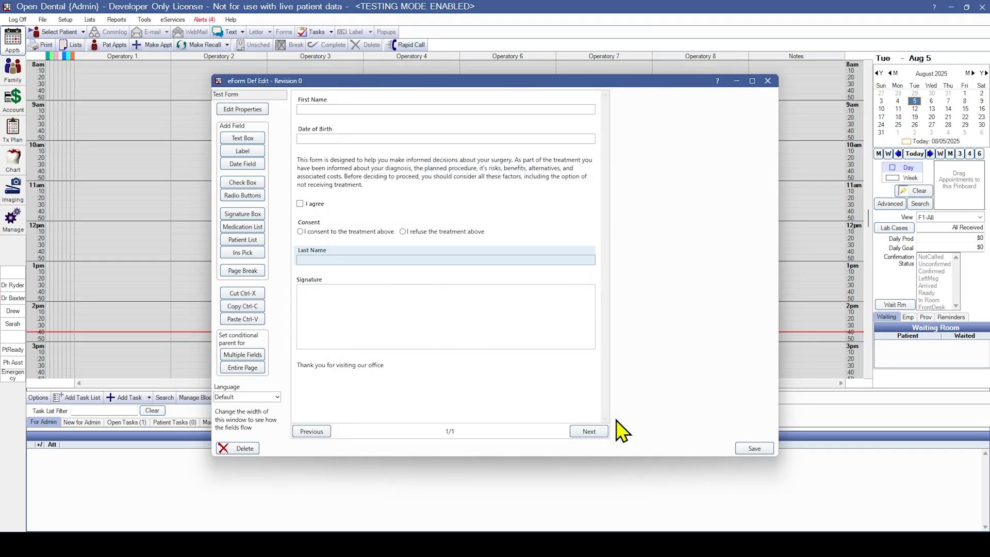
left_click_drag(380, 263, 384, 142)
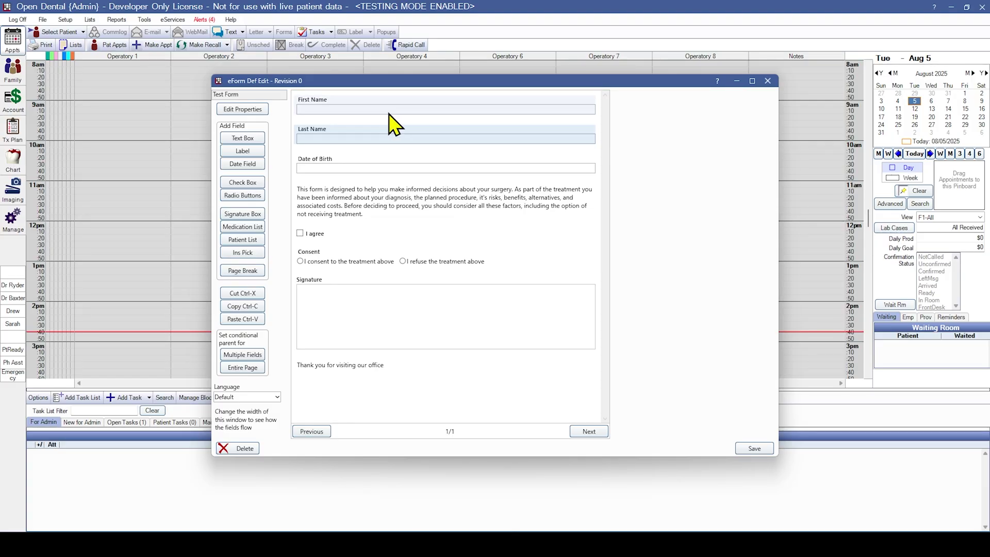
Step: Make Last Name horizontally stacked beside First Name at 50% width and save it
double_click(374, 137)
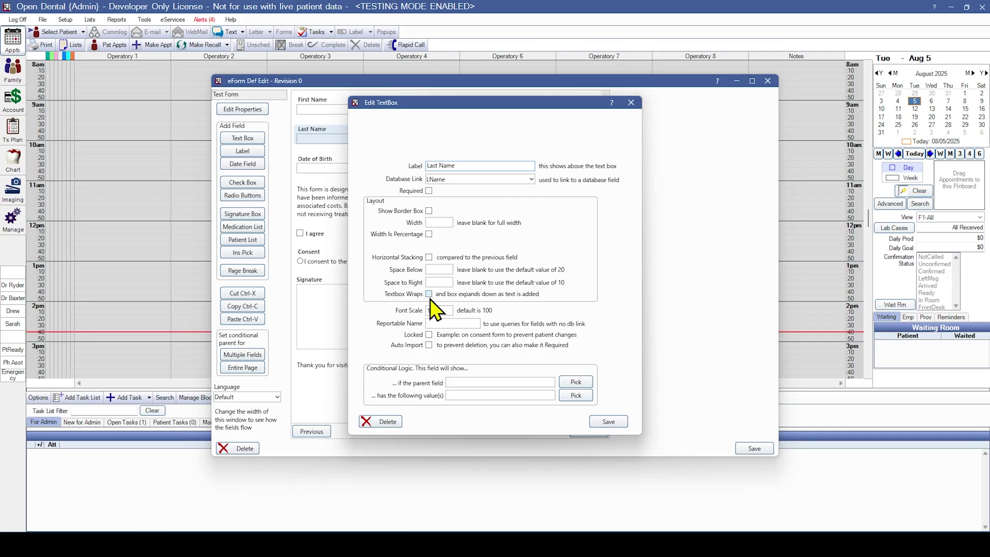
left_click(428, 257)
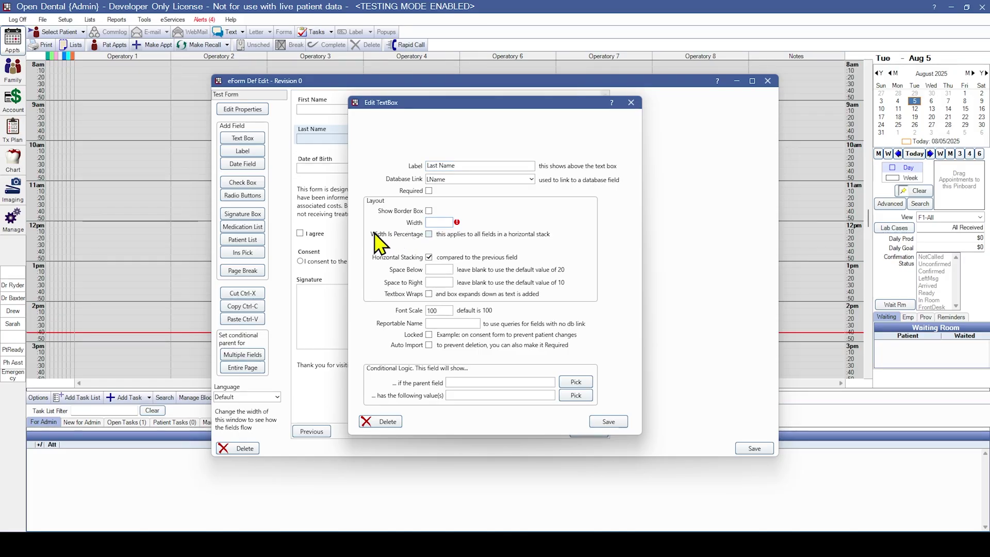
left_click(429, 234)
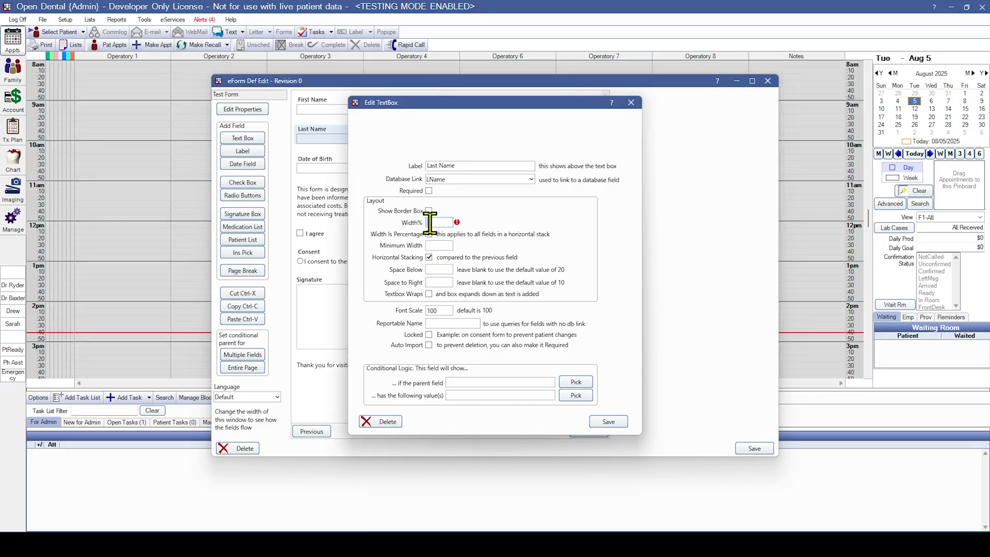
left_click(435, 222)
type("50")
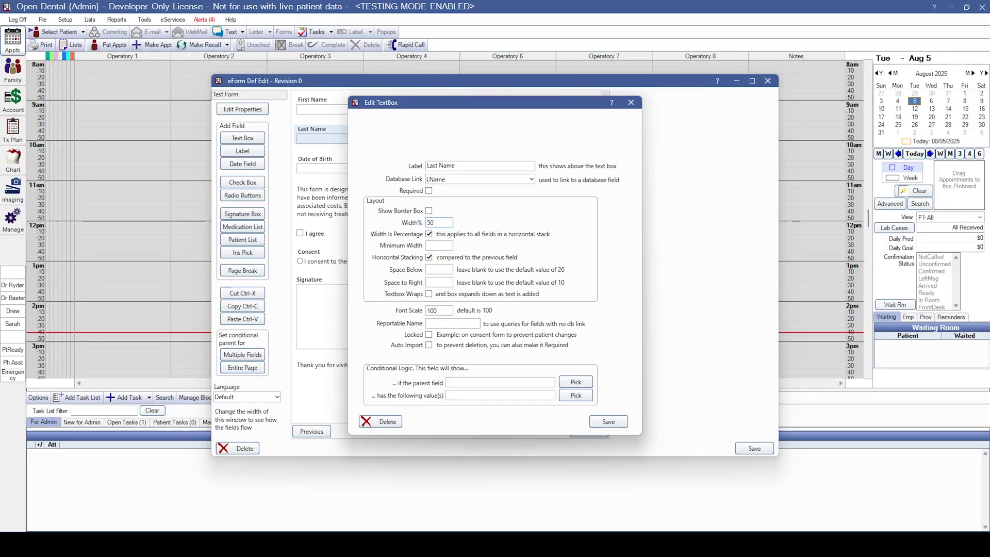
left_click(609, 421)
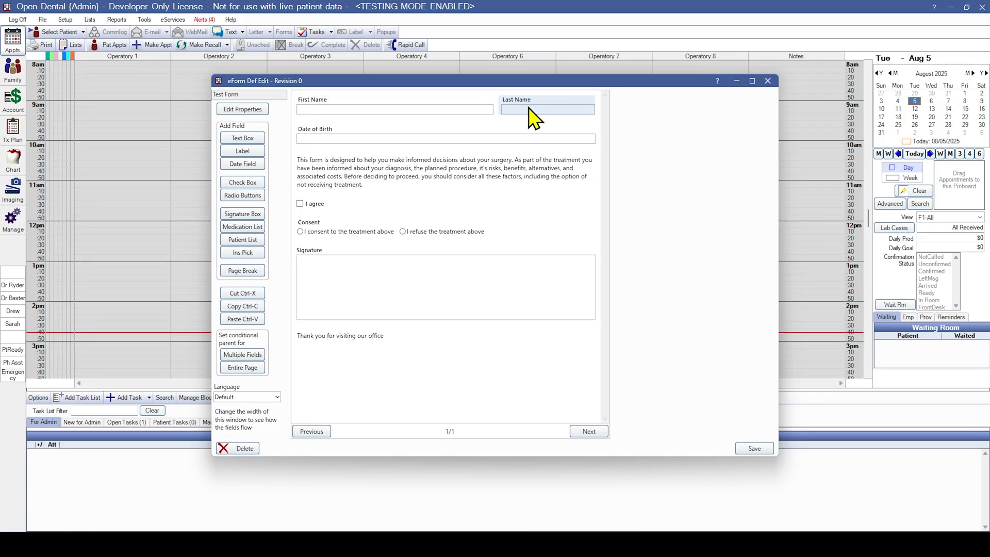
Step: Set the First Name field's width to 50% and save it
double_click(398, 110)
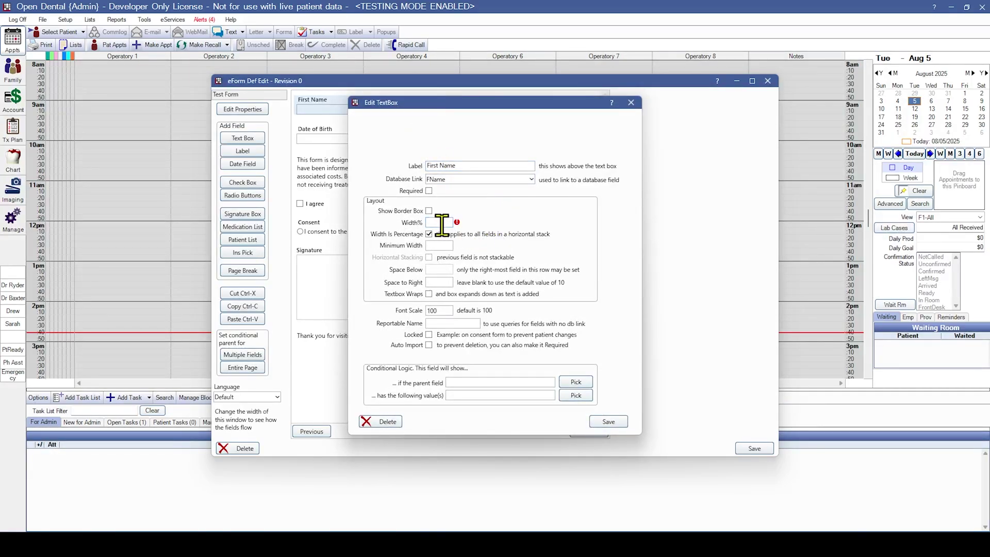
left_click(442, 224)
type("50")
left_click(619, 422)
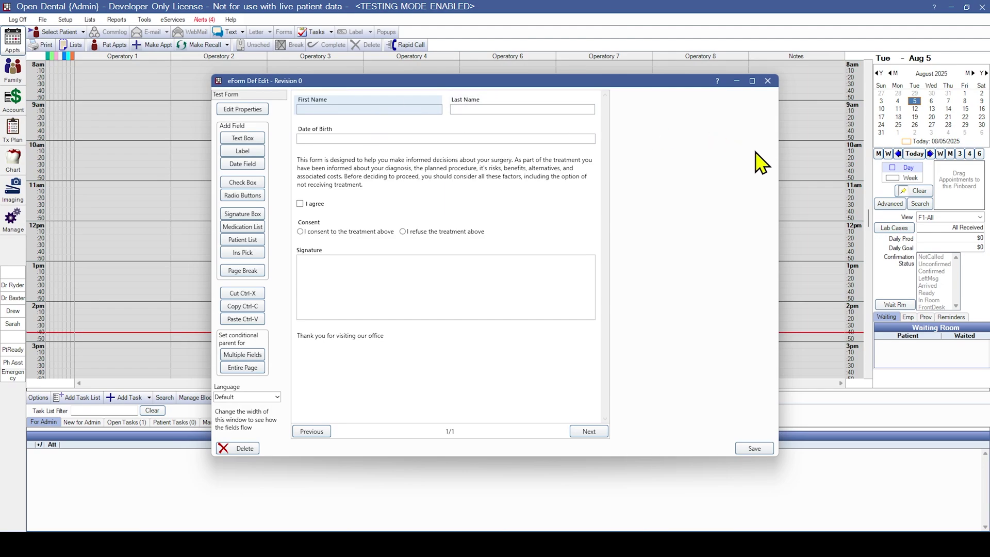
Step: Save the Test Form, then open Medical History Long at page 3/3 on the medications question
left_click_drag(778, 164, 670, 170)
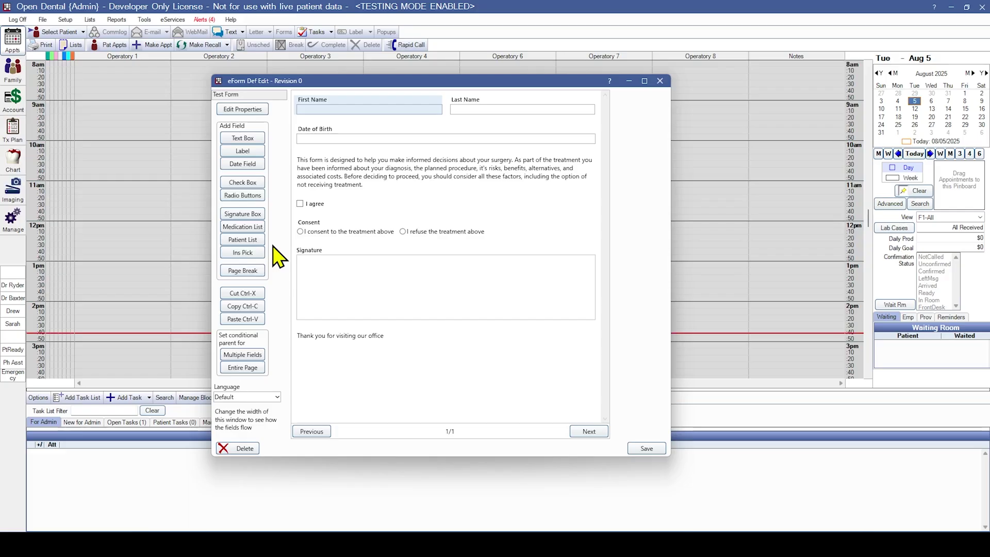
left_click(646, 448)
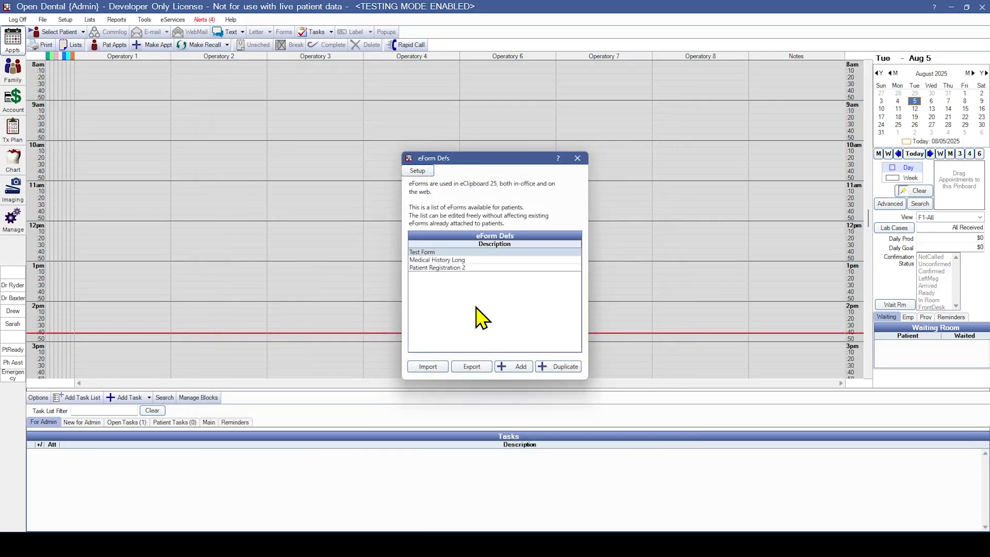
double_click(461, 261)
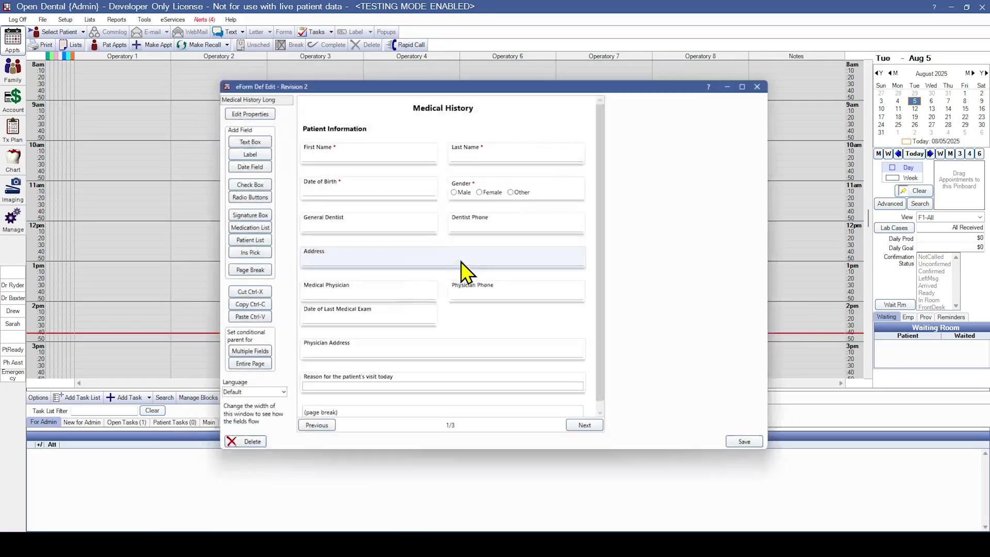
left_click(589, 432)
left_click(589, 431)
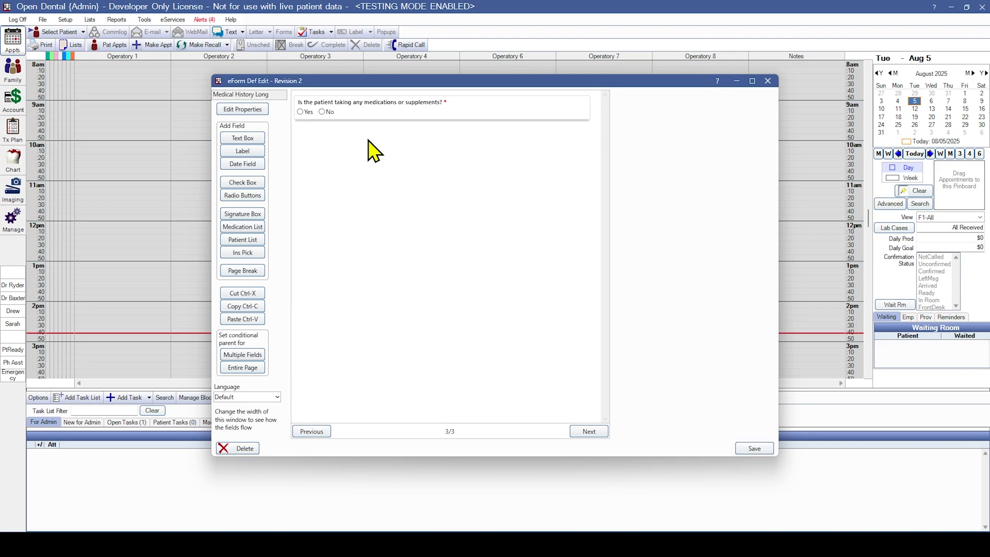
Step: Add a Medication List with Is Col 2 Visible unchecked, showing only medication names
left_click(240, 227)
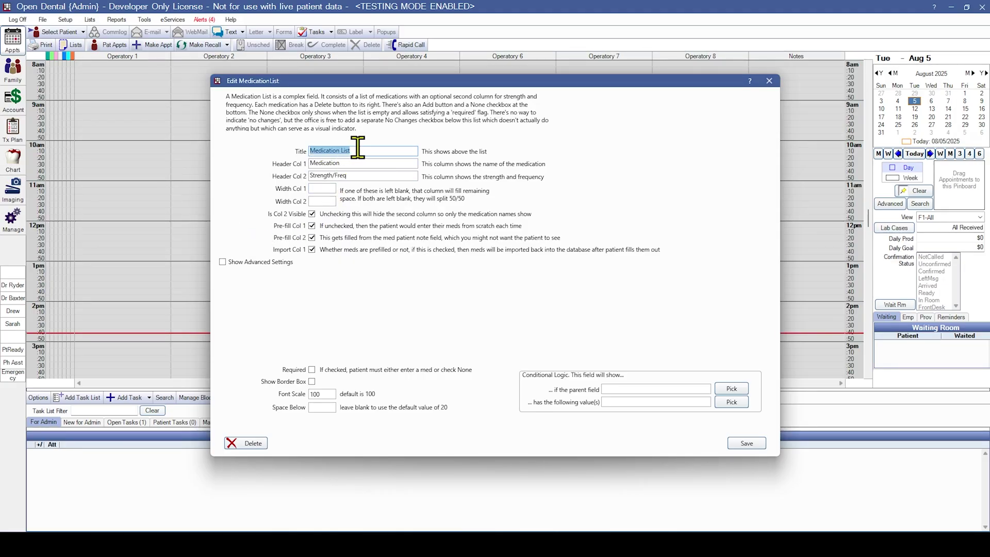
left_click(312, 214)
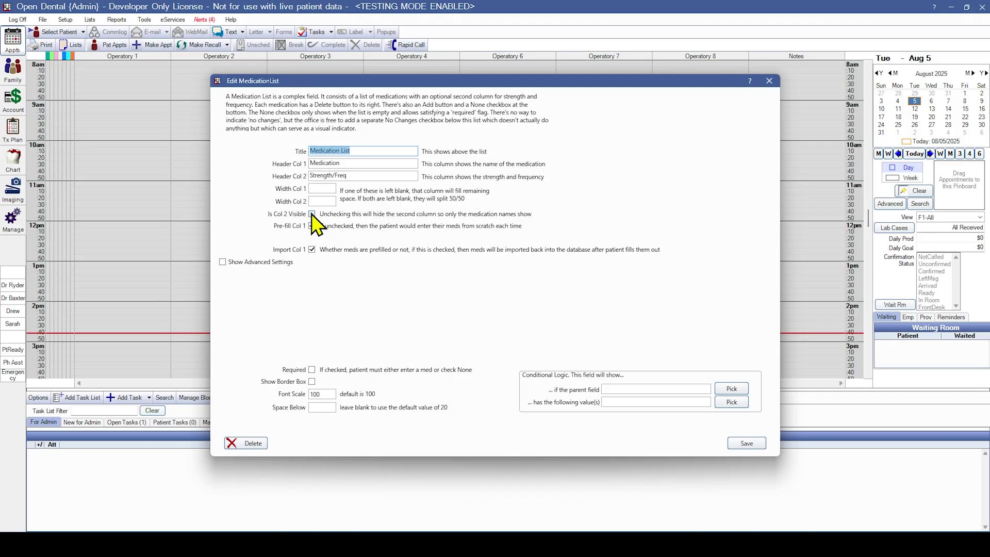
left_click(751, 444)
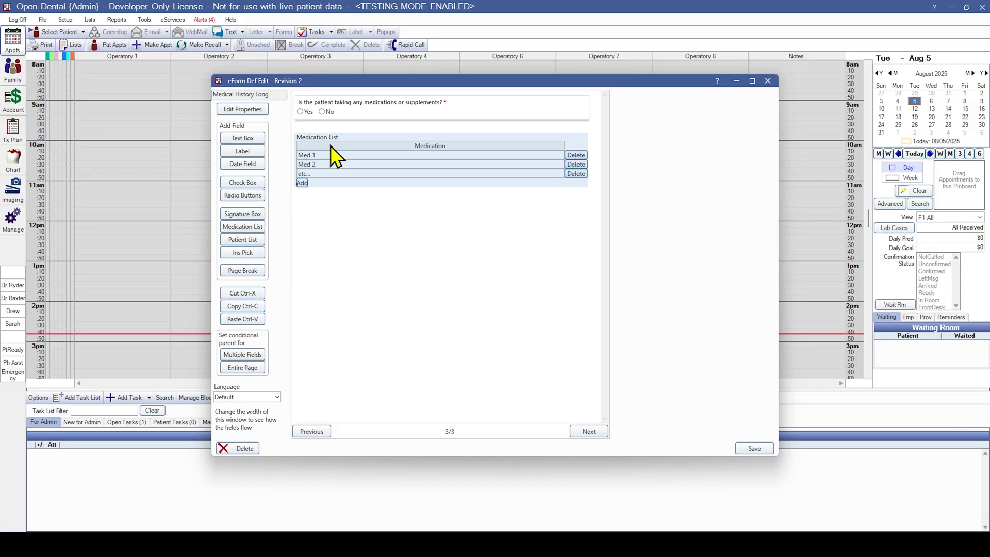
Step: Add a page break with the Medication List above it, leaving an empty page 4 of 4
left_click(244, 269)
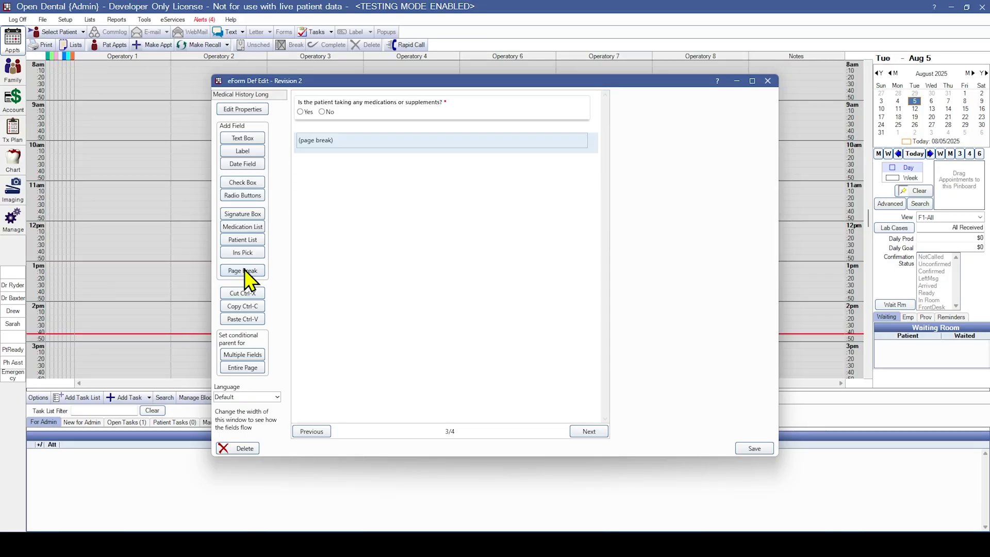
left_click(590, 432)
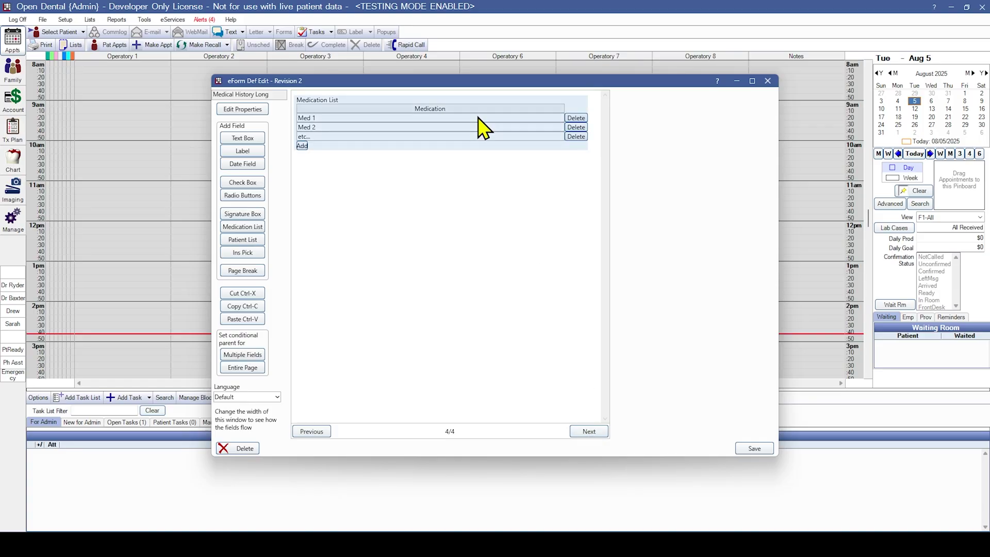
left_click_drag(478, 117, 336, 142)
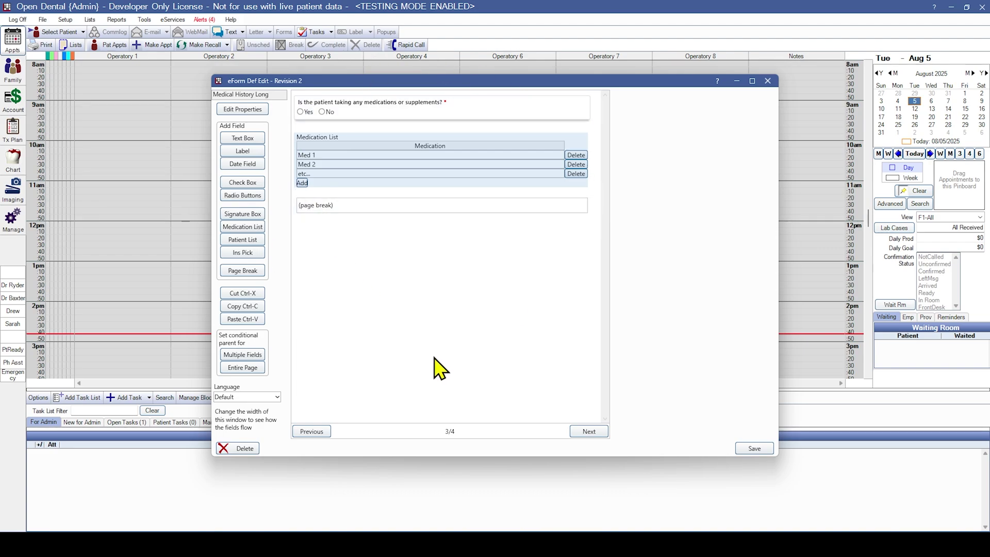
left_click(596, 434)
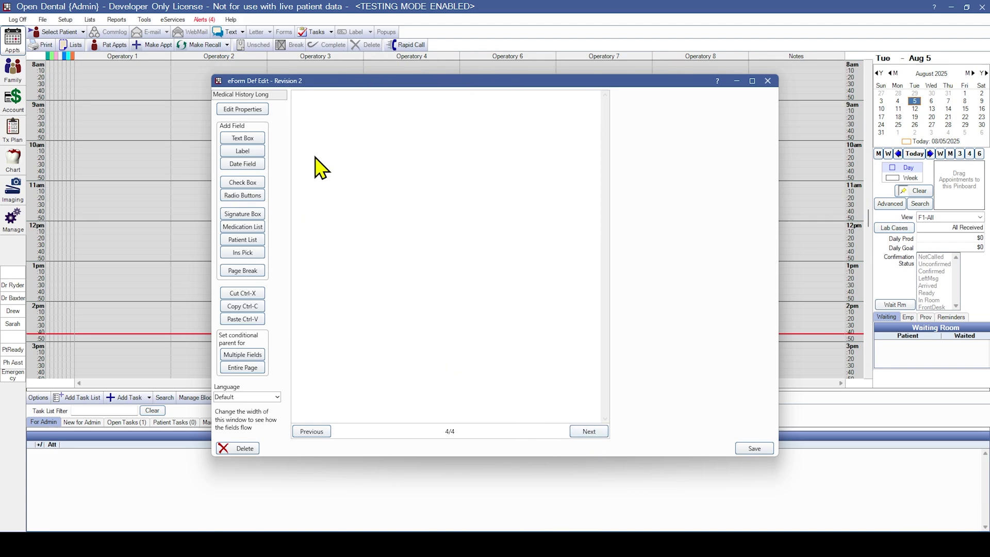